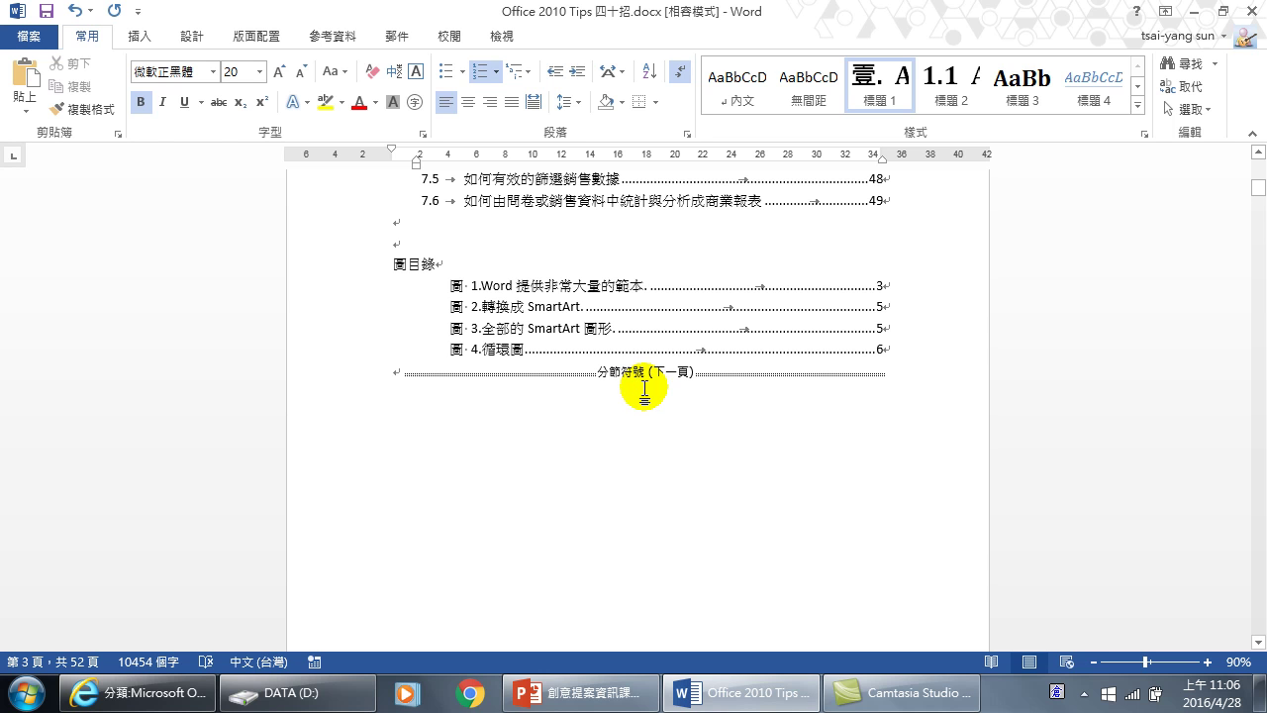
Scroll down past the 圖目錄 section break to the chapter heading 壹. 成功簡報關鍵篇
scroll(644, 396, down, 5)
scroll(645, 393, down, 3)
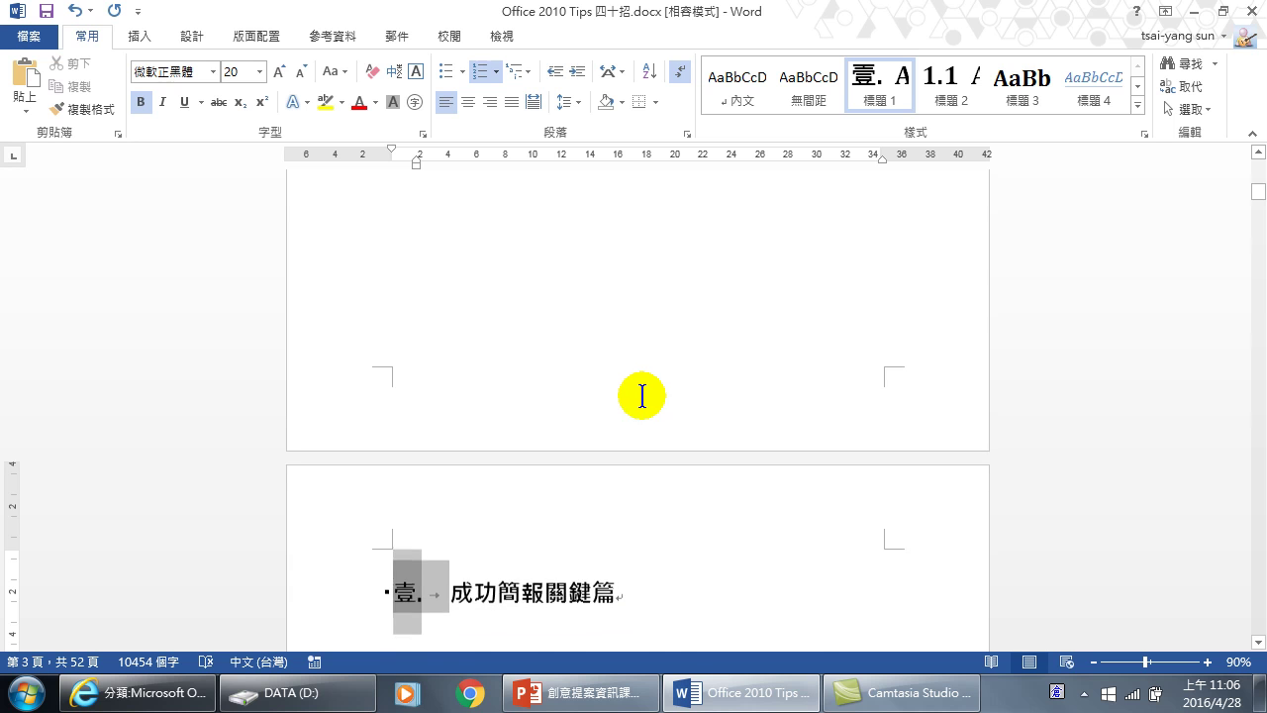
scroll(638, 400, down, 2)
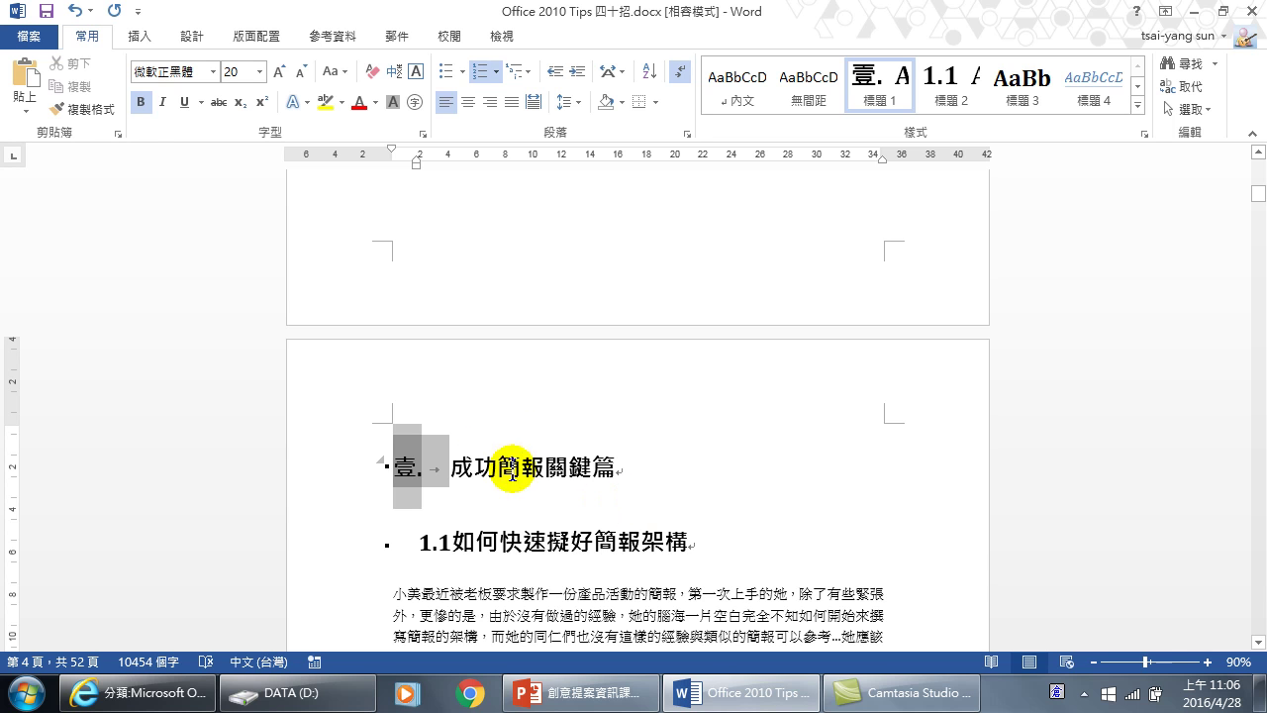
Insert a 純數字 2 centred page number at the bottom of the pages
click(140, 40)
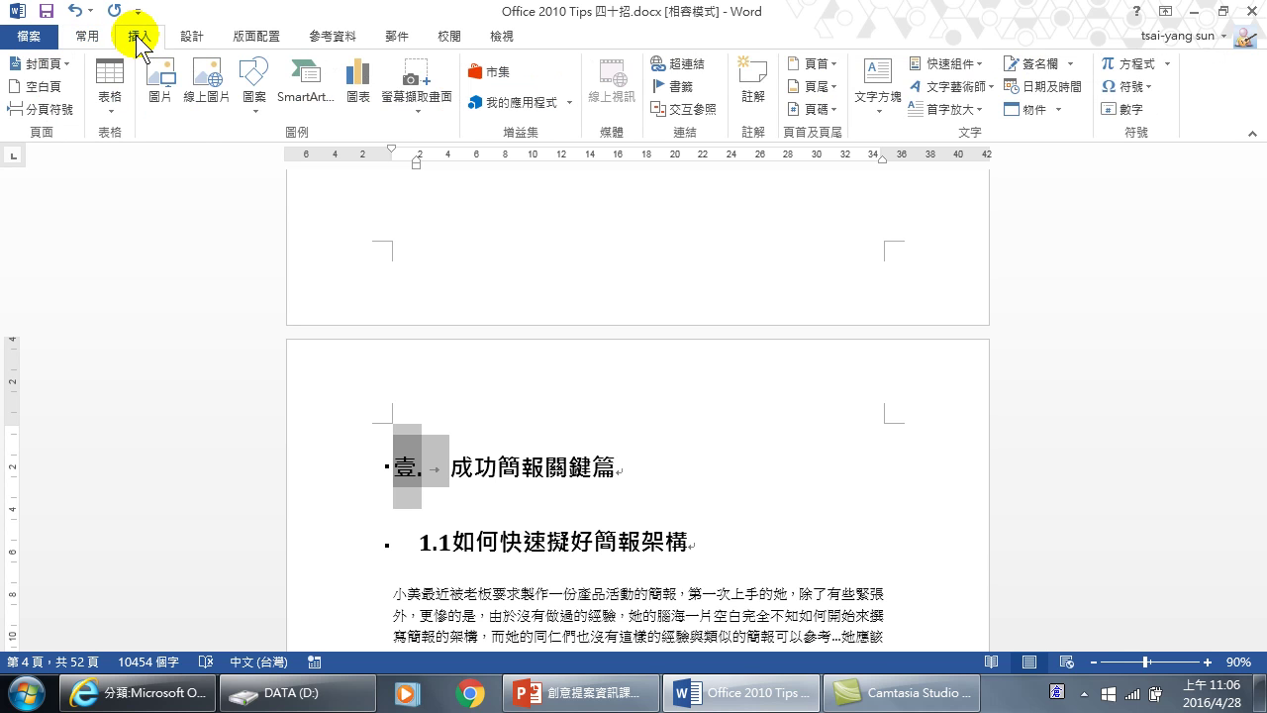
click(834, 111)
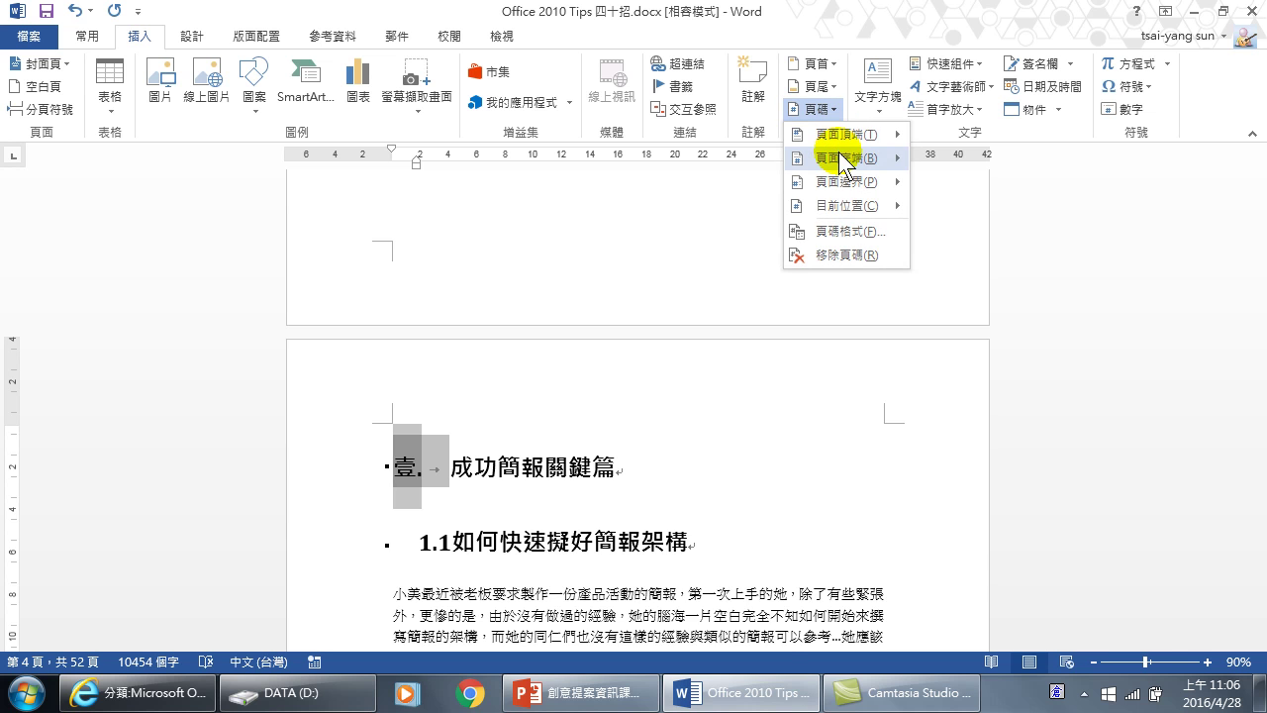
mouse_move(839, 164)
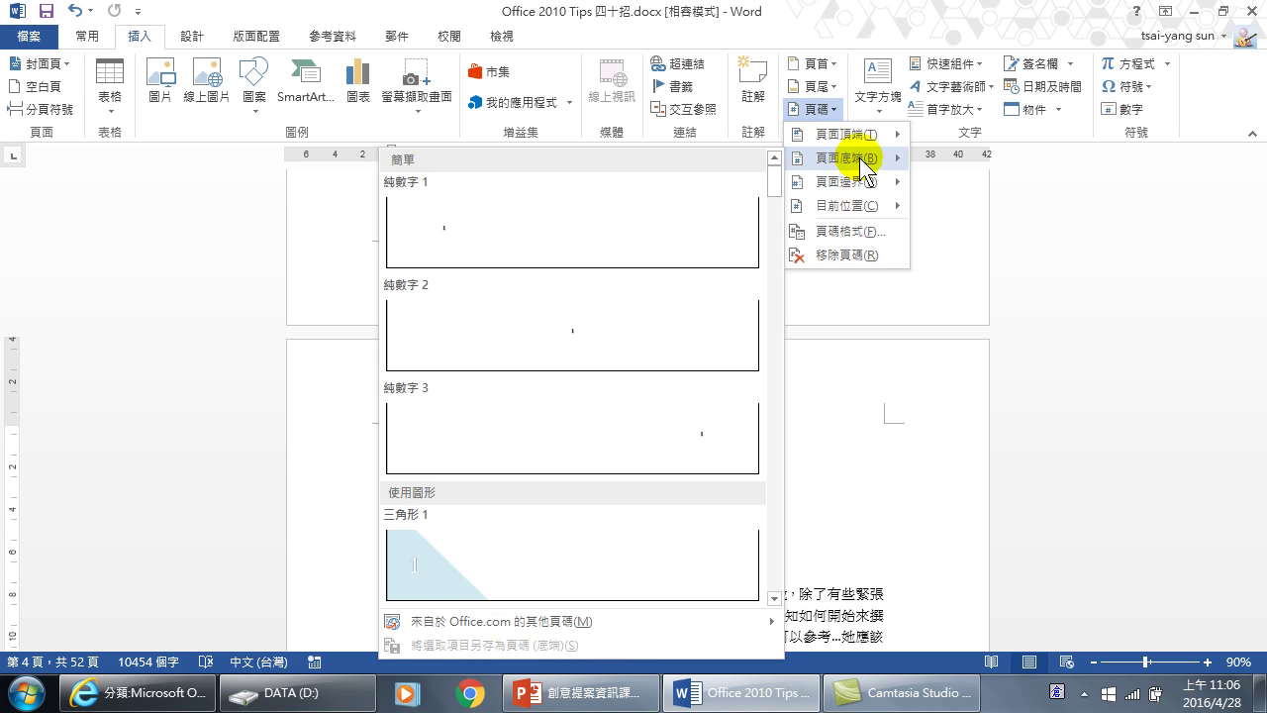
click(897, 156)
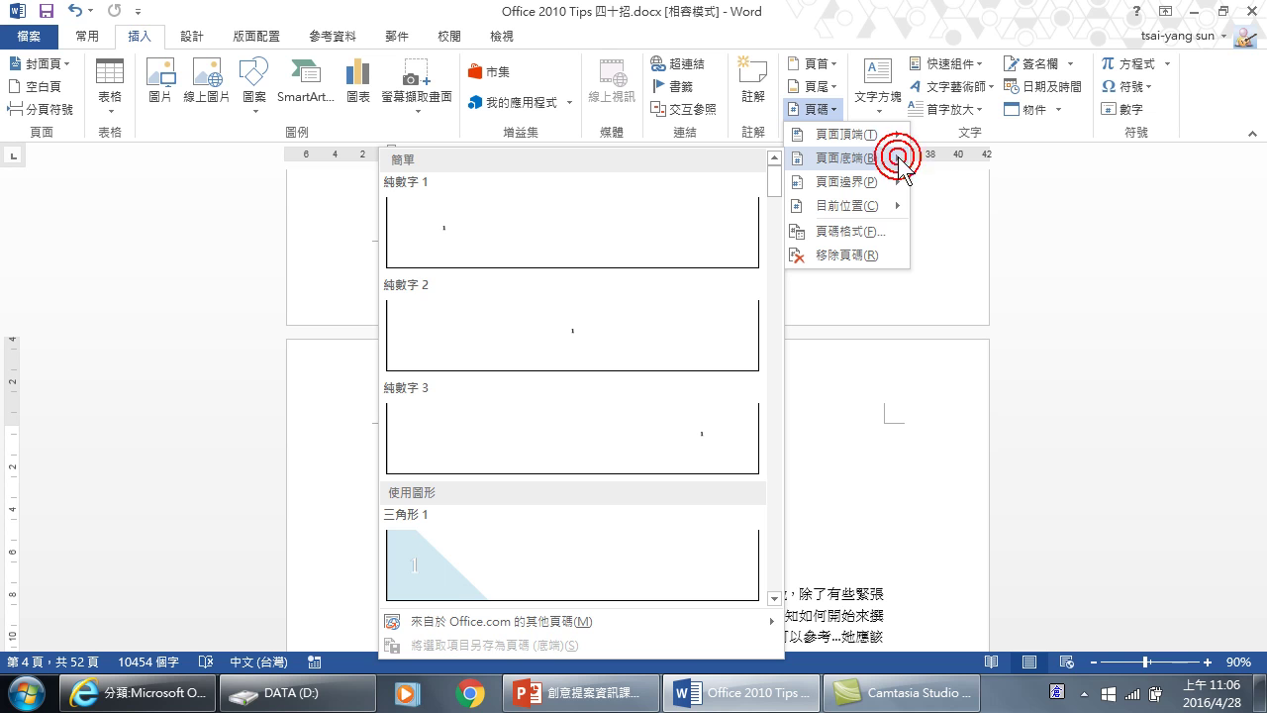
click(592, 336)
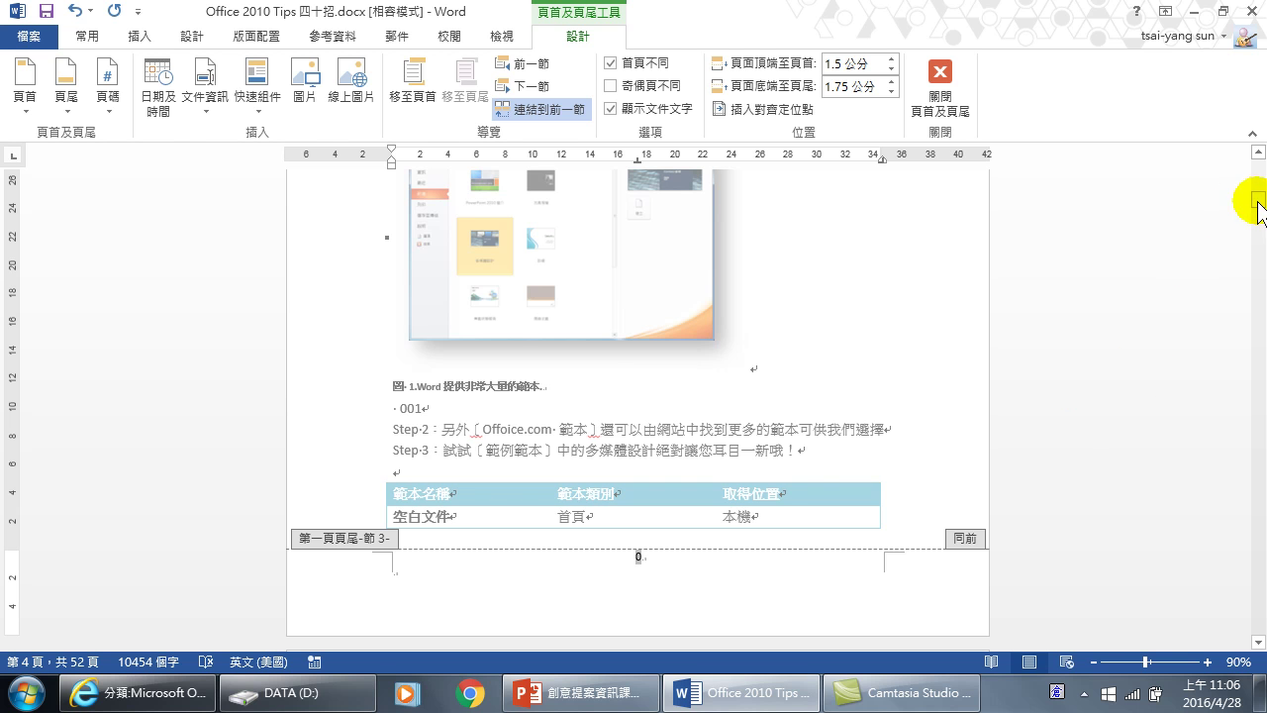
drag(1258, 208, 1255, 163)
scroll(693, 346, down, 2)
scroll(647, 340, down, 1)
scroll(648, 365, down, 4)
scroll(624, 457, down, 1)
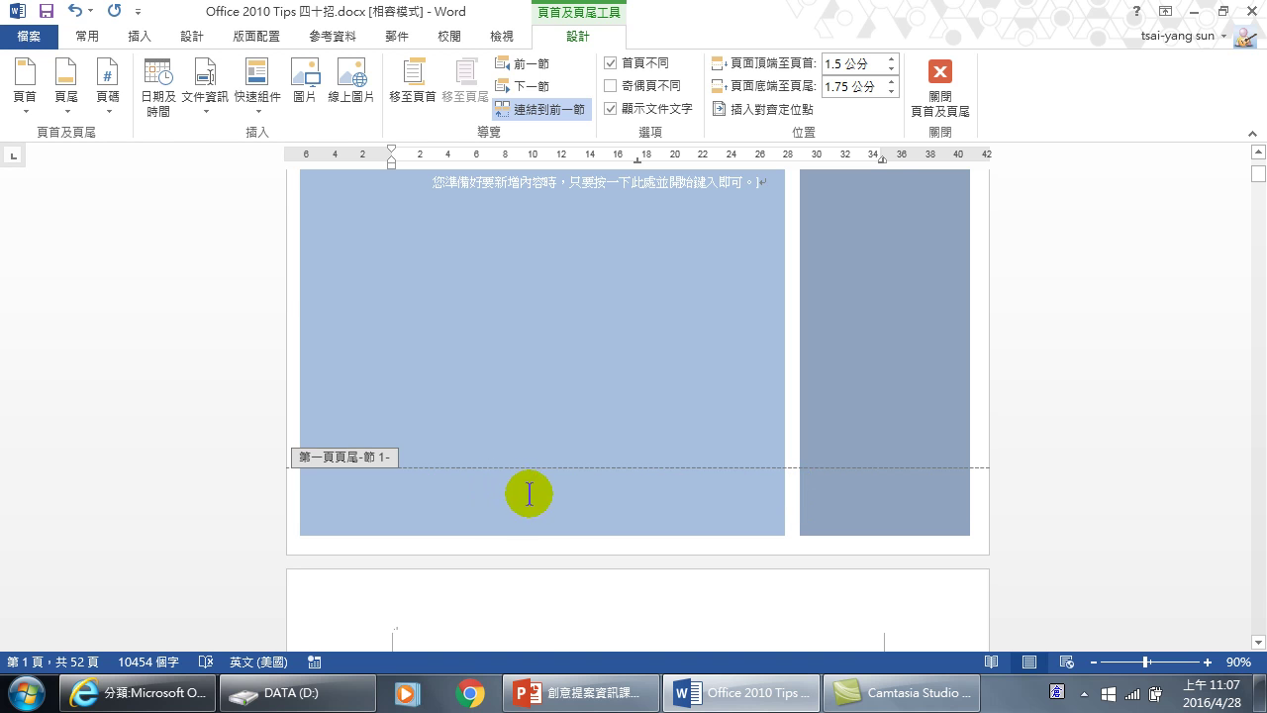
scroll(534, 487, down, 2)
scroll(550, 484, down, 3)
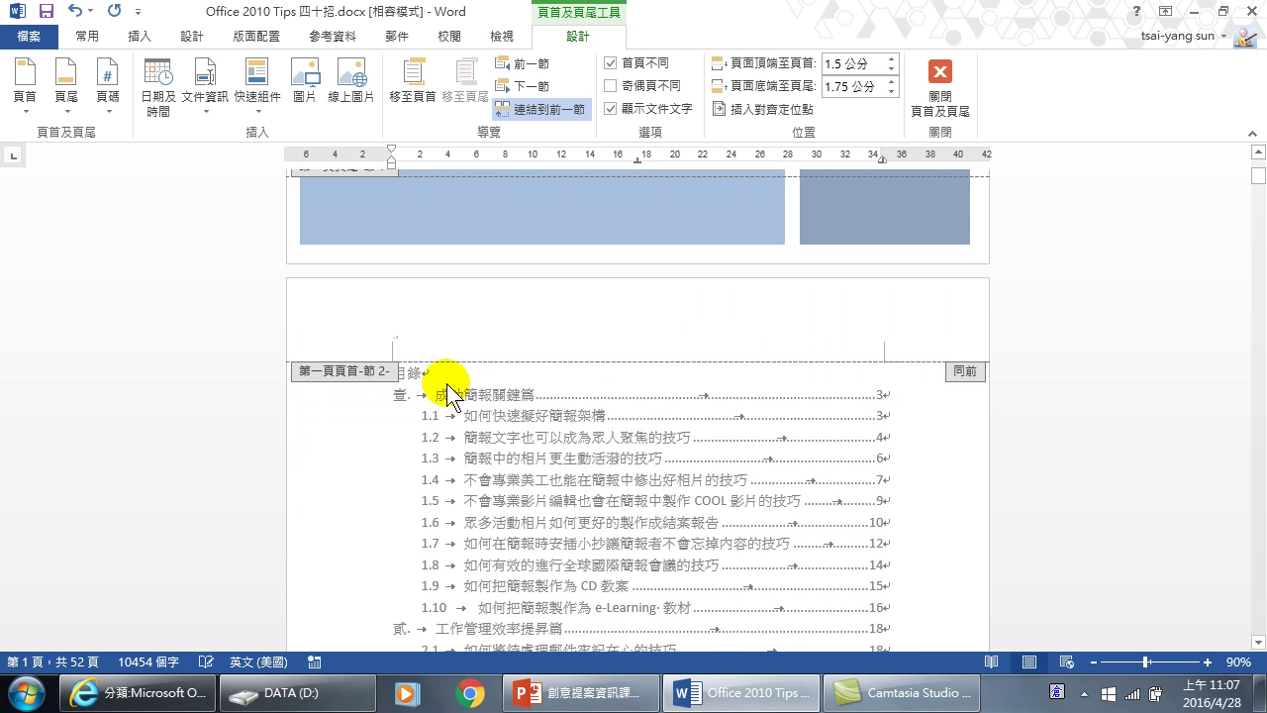
scroll(626, 437, down, 3)
scroll(664, 490, down, 5)
scroll(665, 510, down, 5)
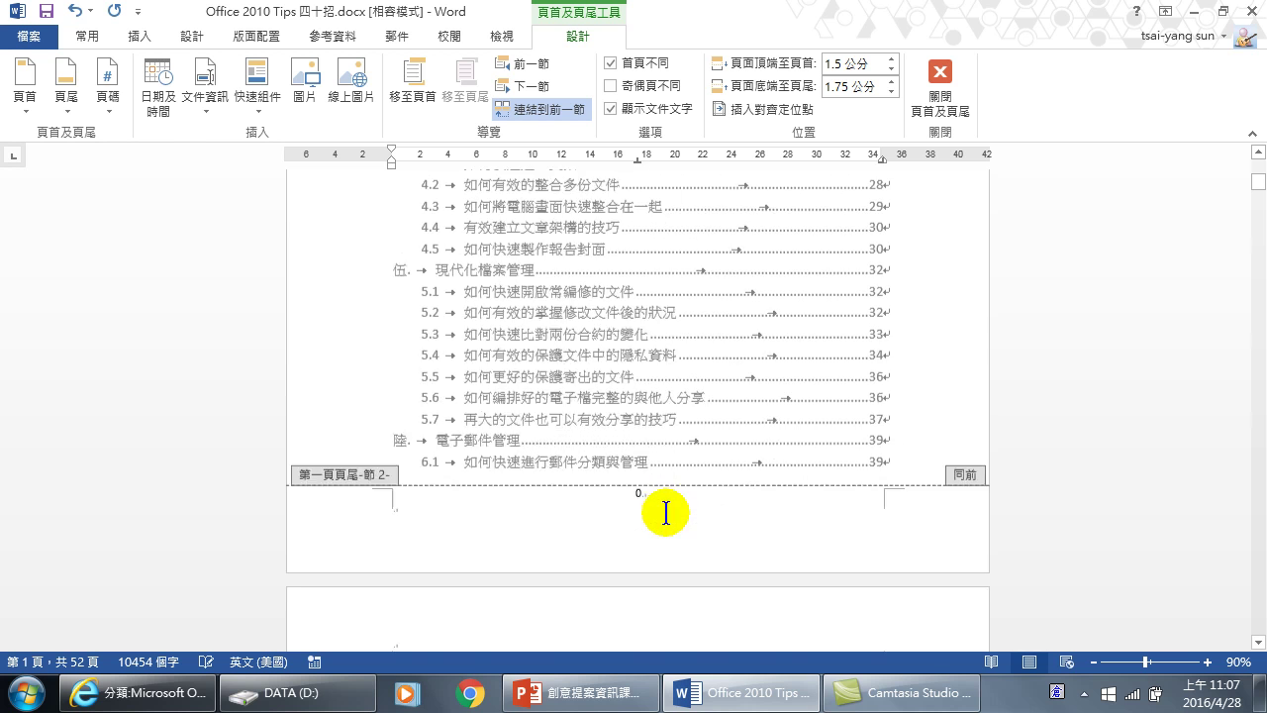
scroll(636, 416, down, 1)
click(648, 413)
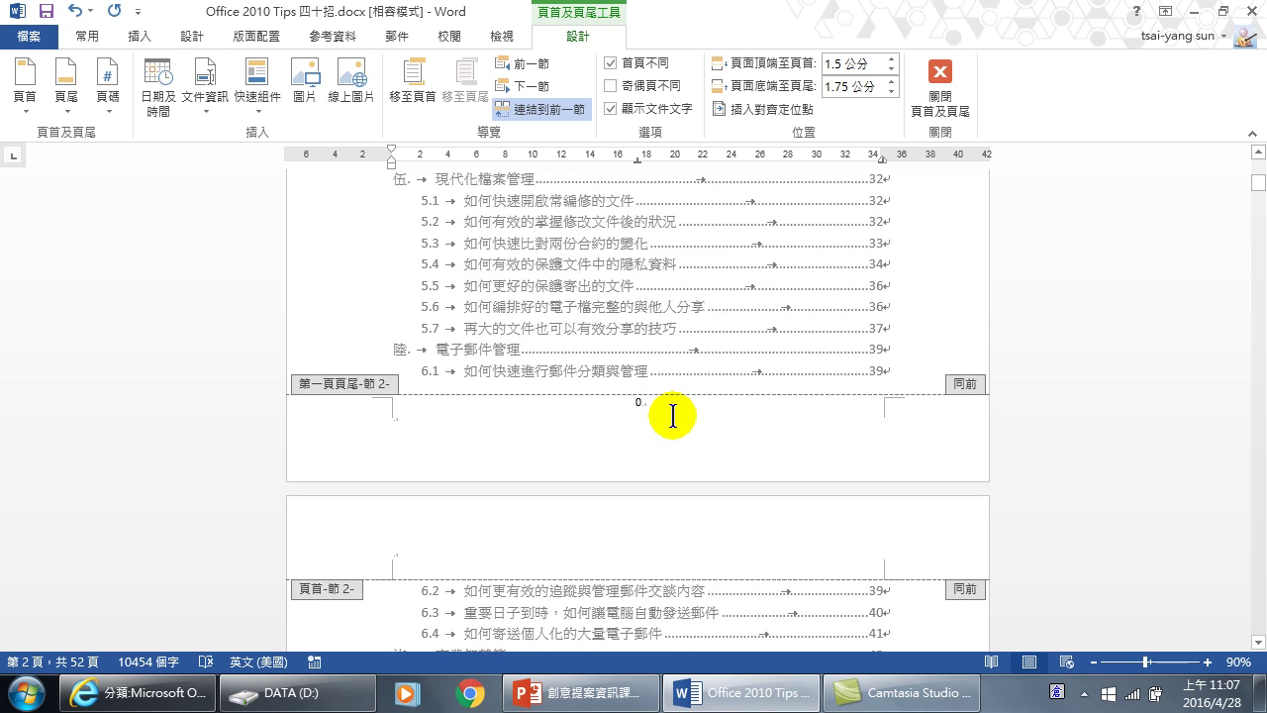
scroll(637, 415, down, 2)
scroll(639, 411, down, 5)
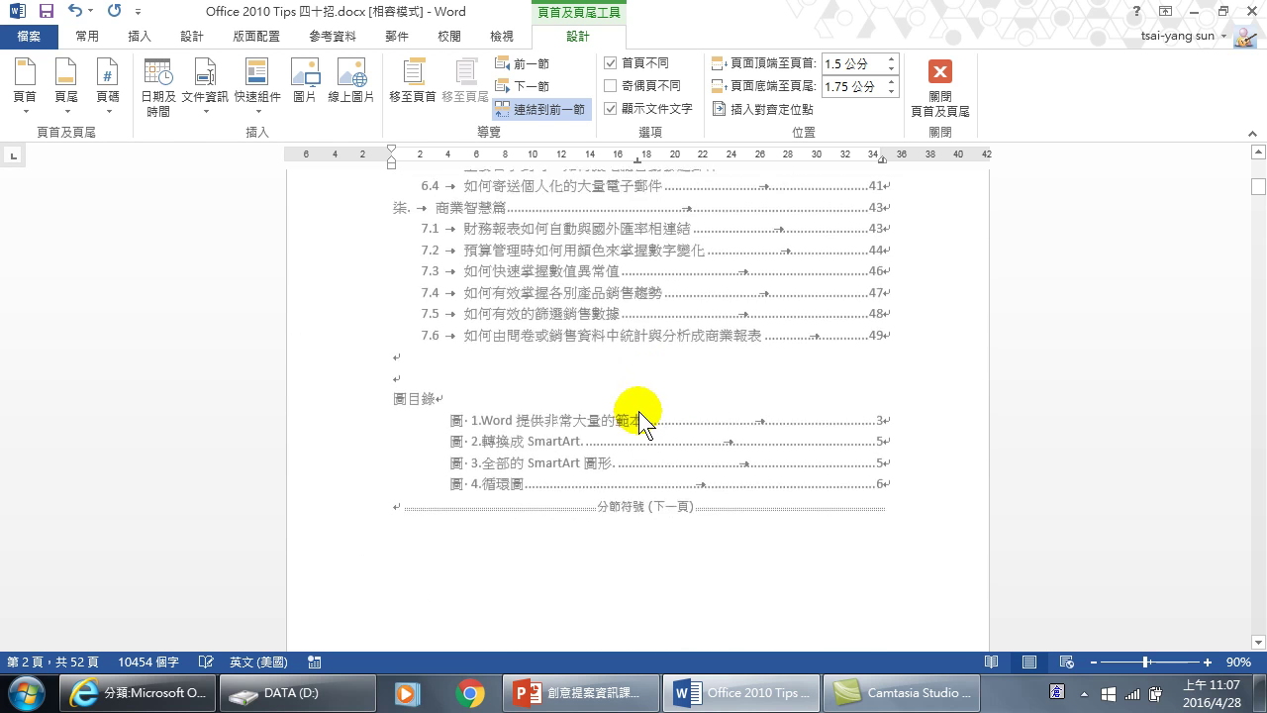
scroll(638, 411, down, 3)
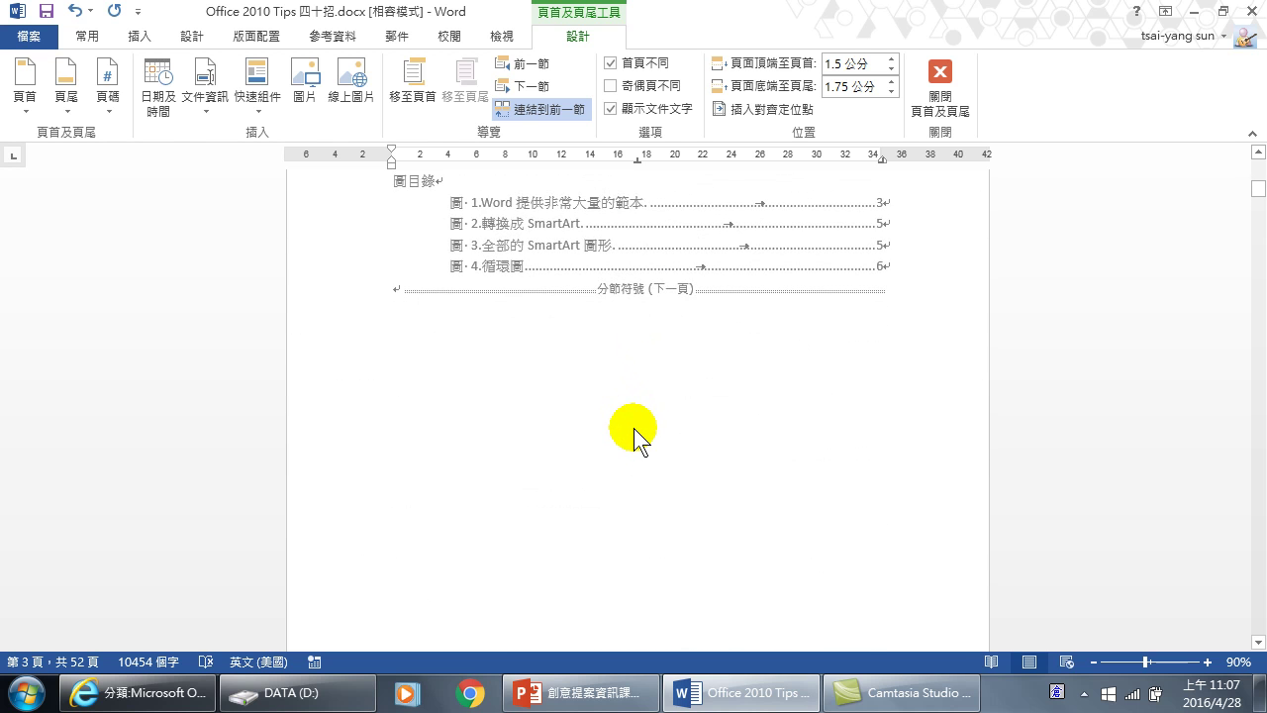
scroll(634, 435, down, 3)
scroll(633, 427, down, 3)
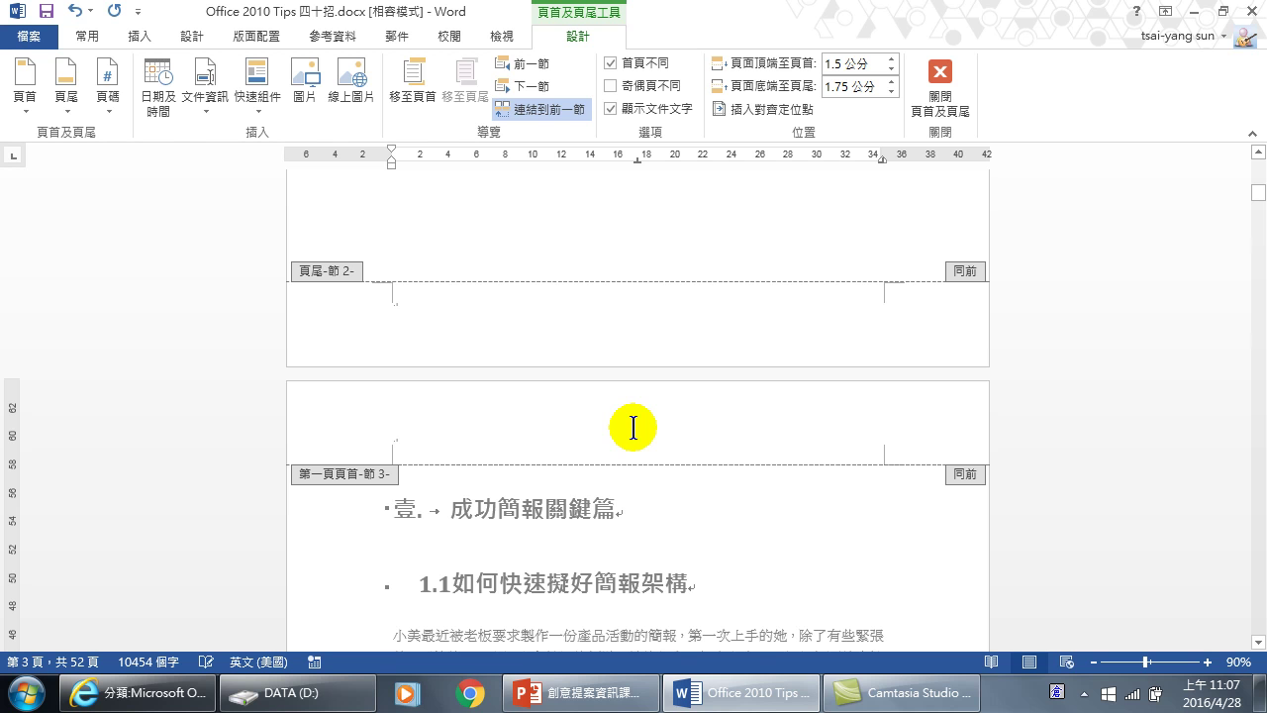
scroll(634, 429, down, 3)
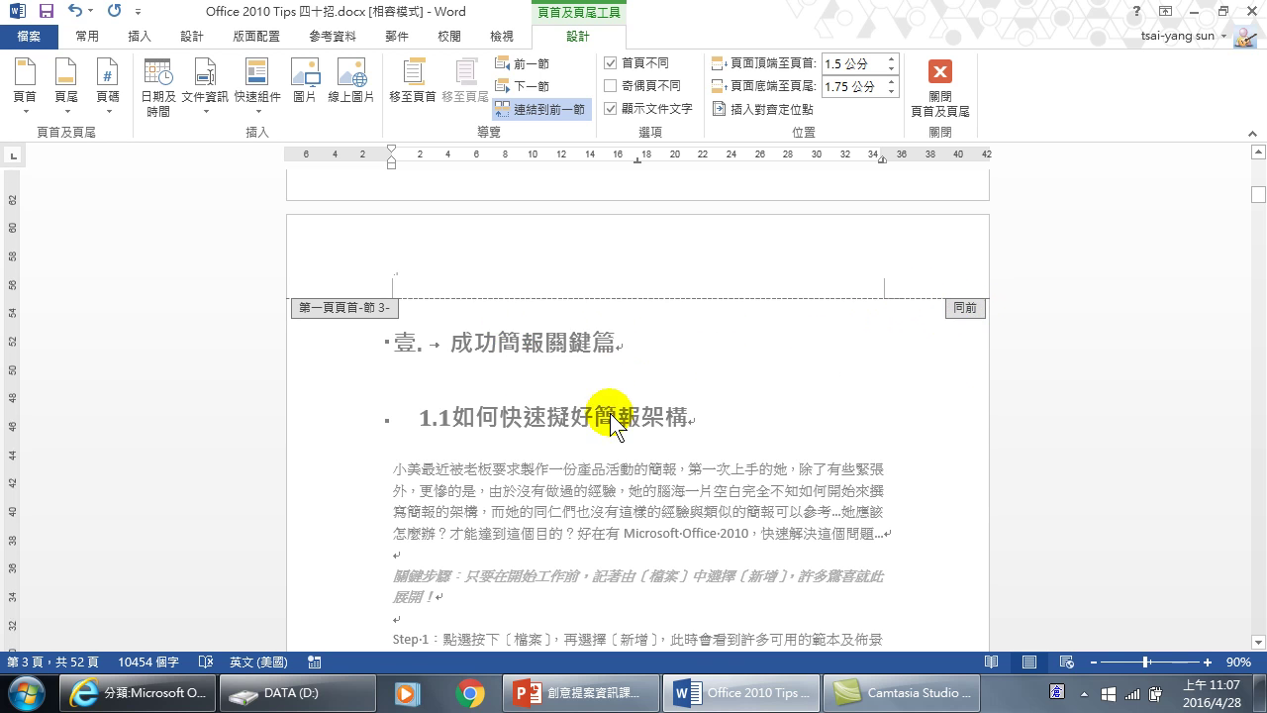
Unlink the section 3 footer showing page number 0 from the previous section
scroll(623, 446, down, 5)
scroll(629, 470, down, 3)
scroll(643, 416, down, 1)
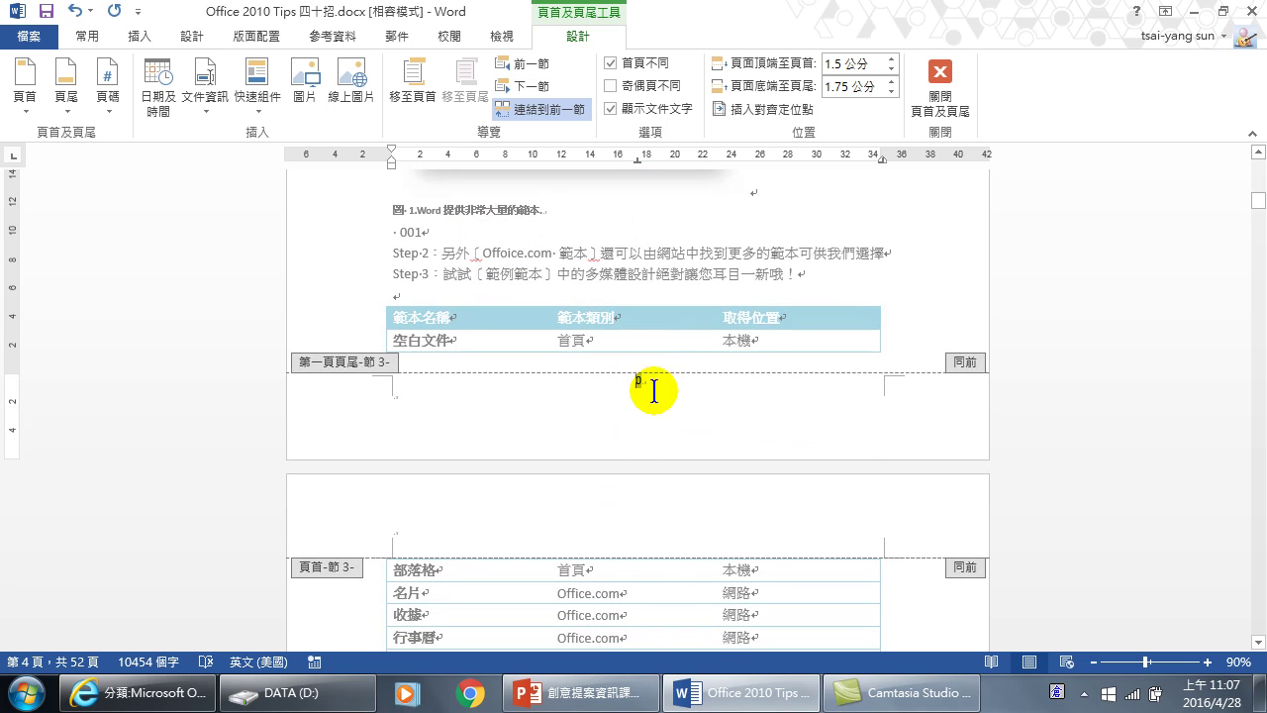
click(645, 387)
double_click(649, 384)
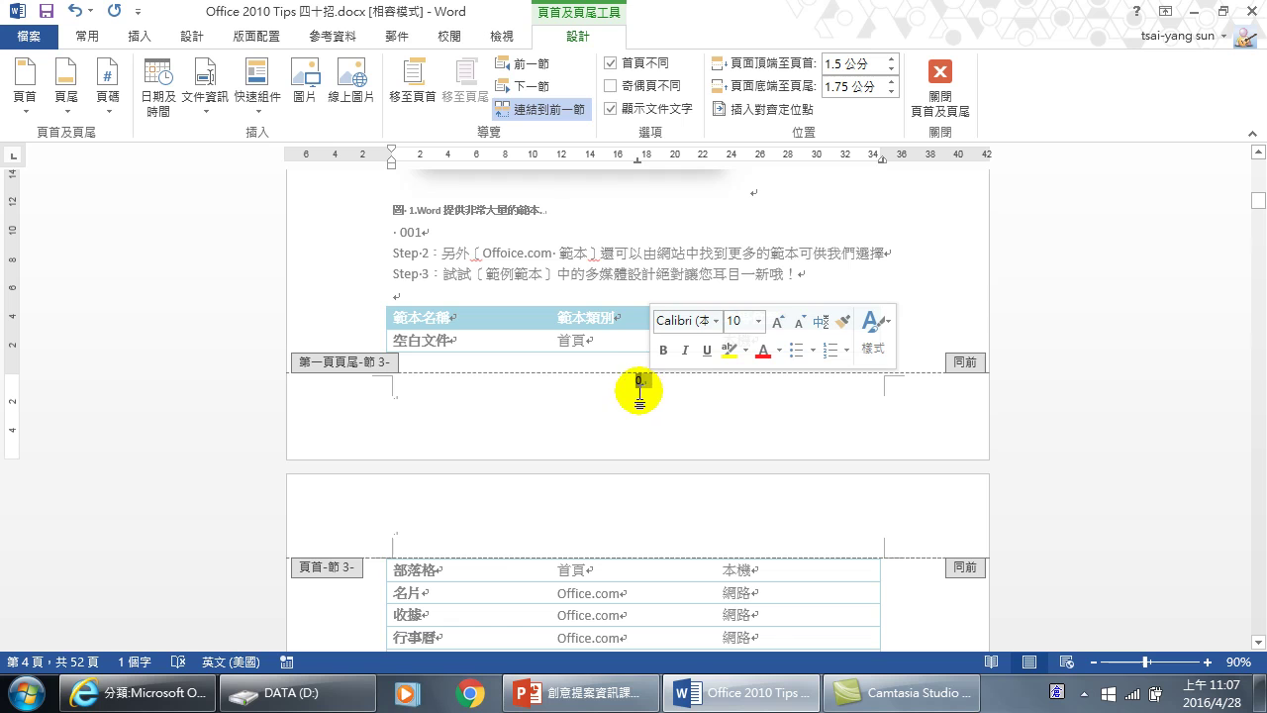
click(627, 381)
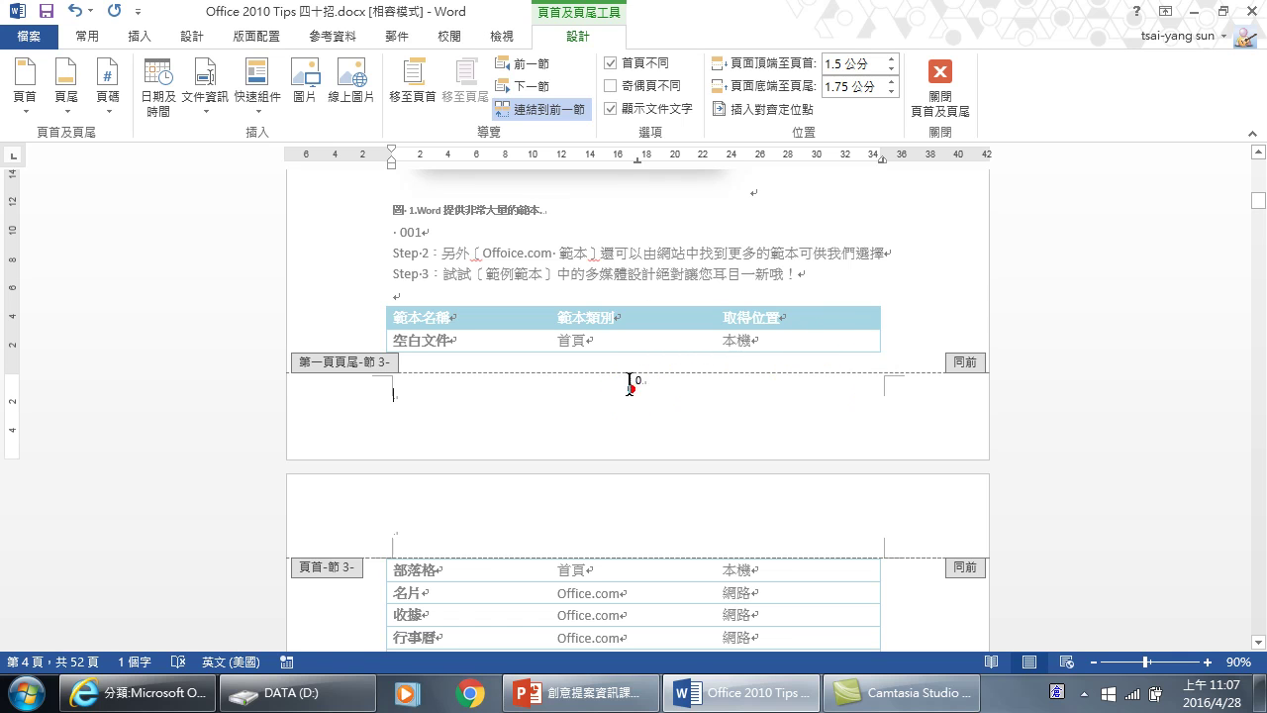
double_click(639, 383)
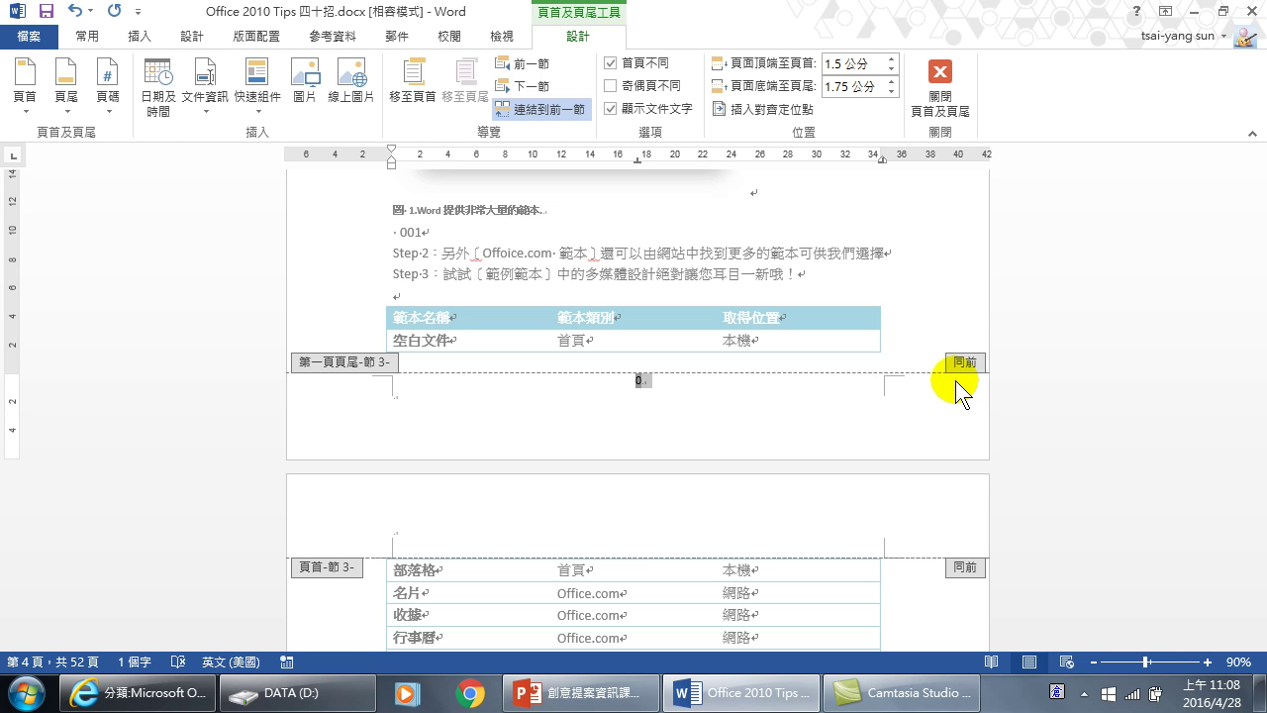
click(542, 110)
click(651, 563)
double_click(634, 556)
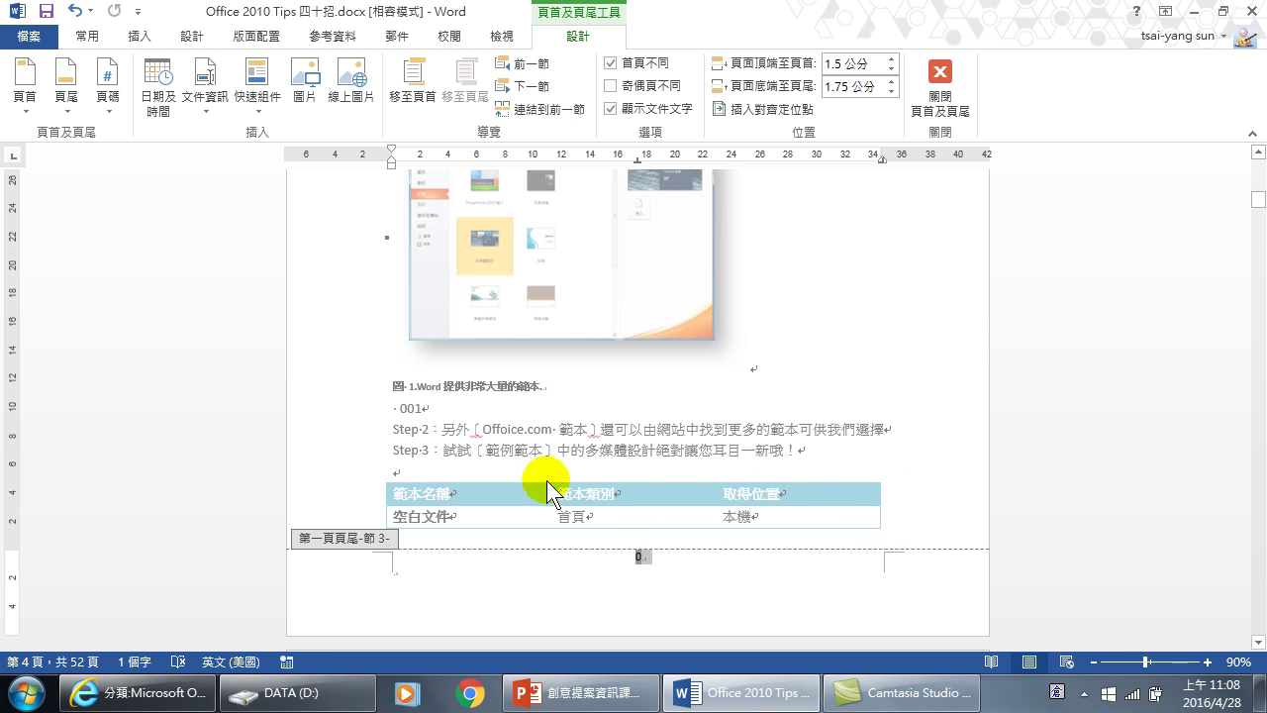
click(106, 103)
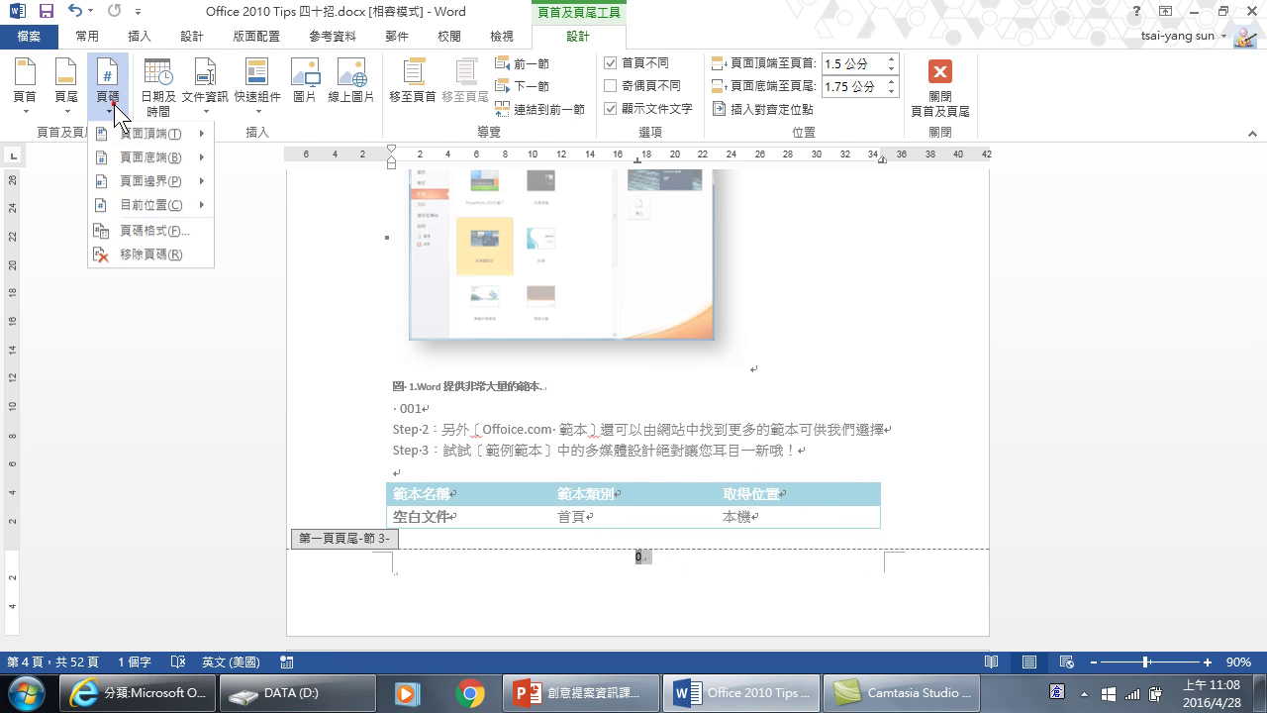
click(117, 232)
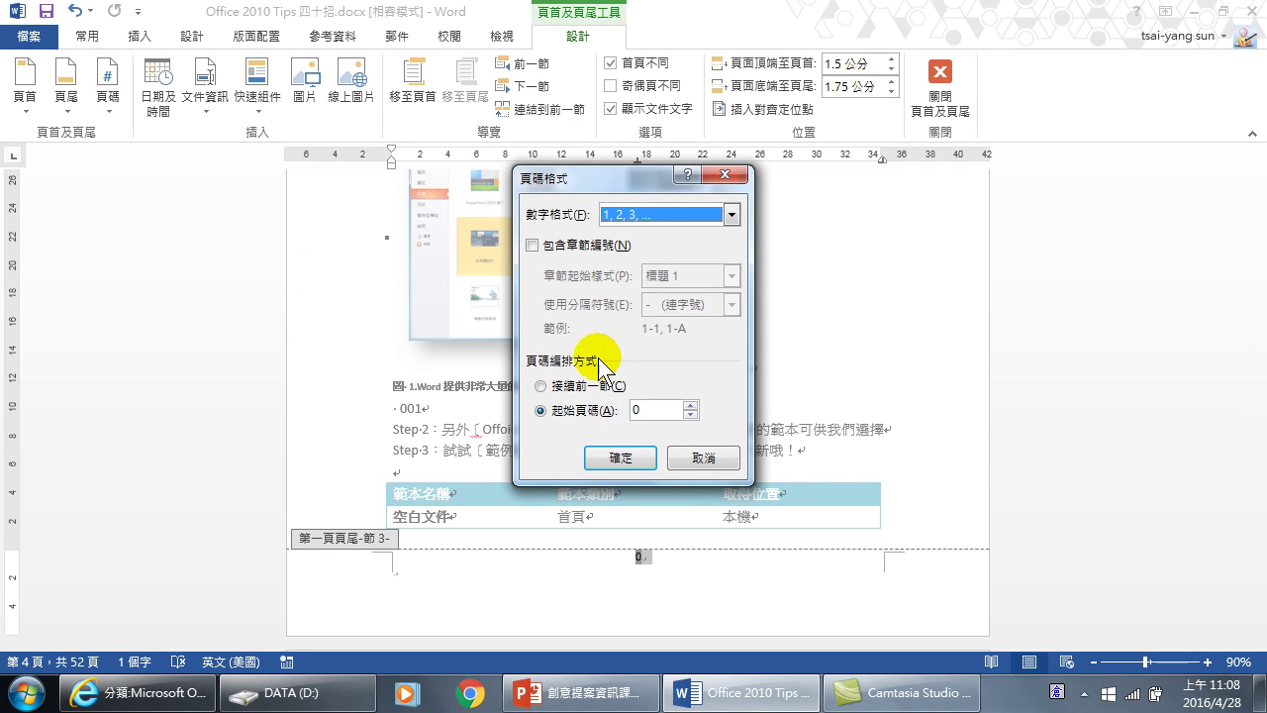
click(690, 403)
click(652, 406)
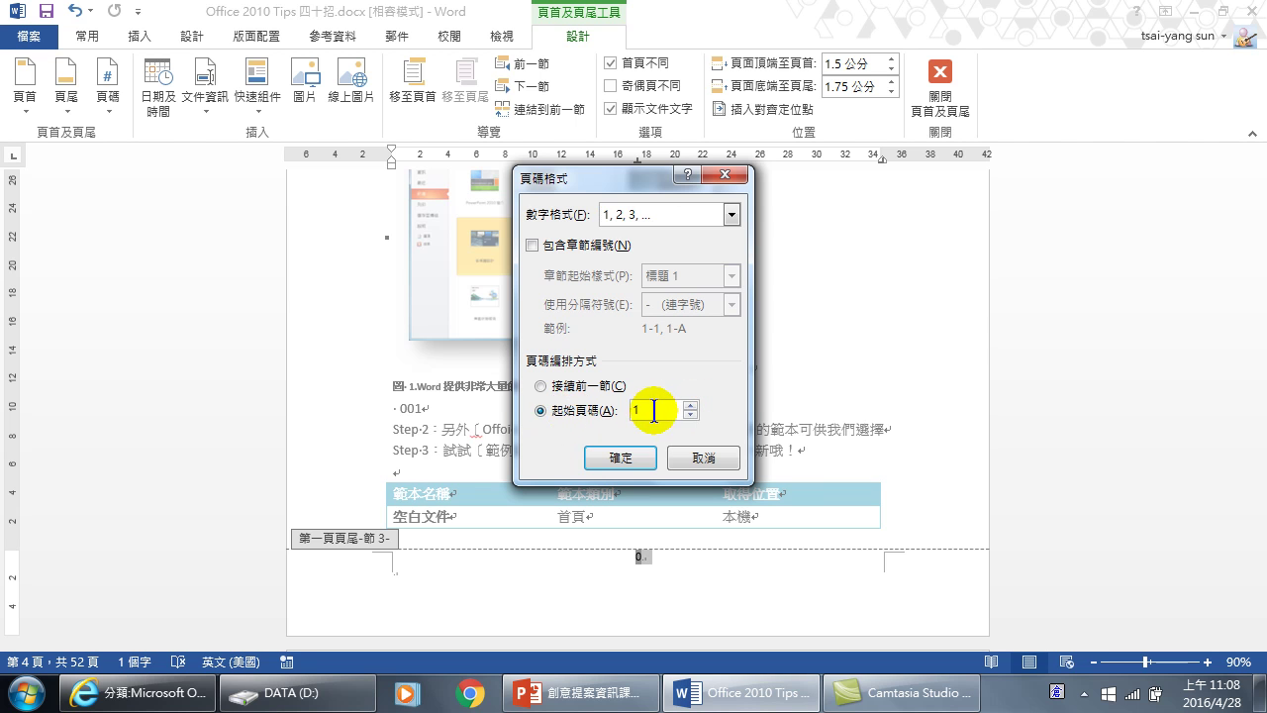
click(623, 458)
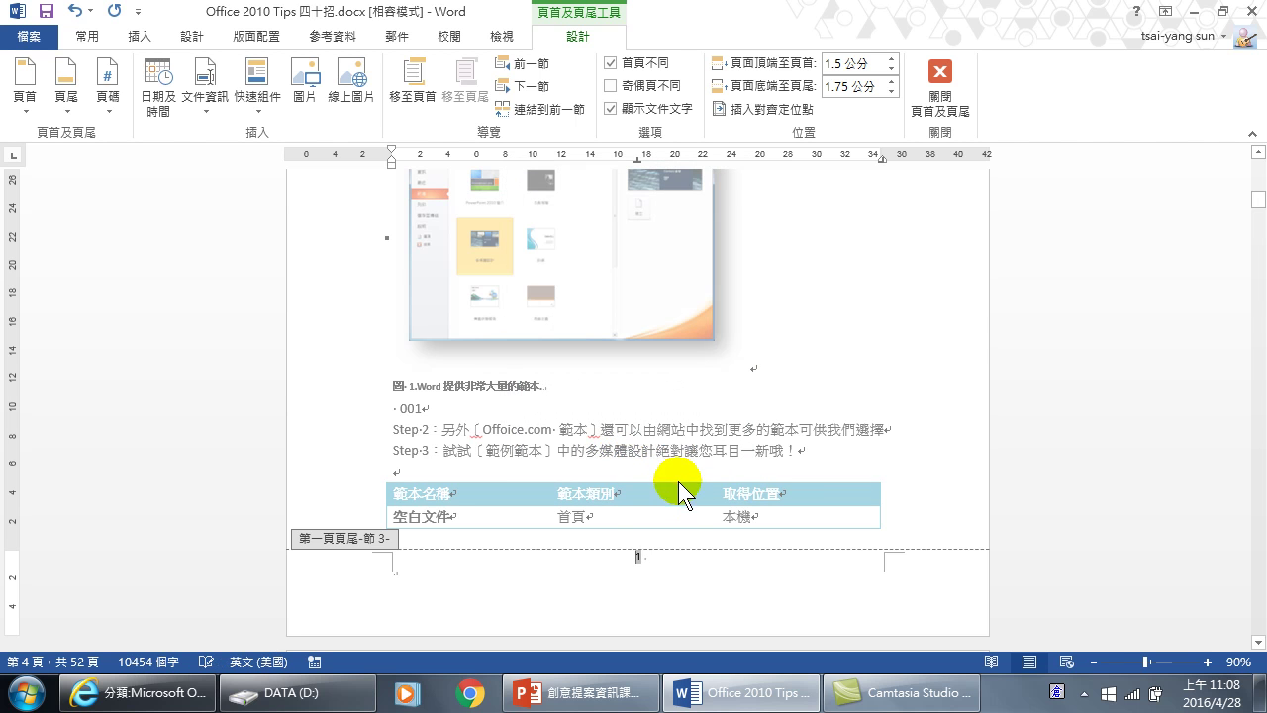
scroll(679, 522, up, 5)
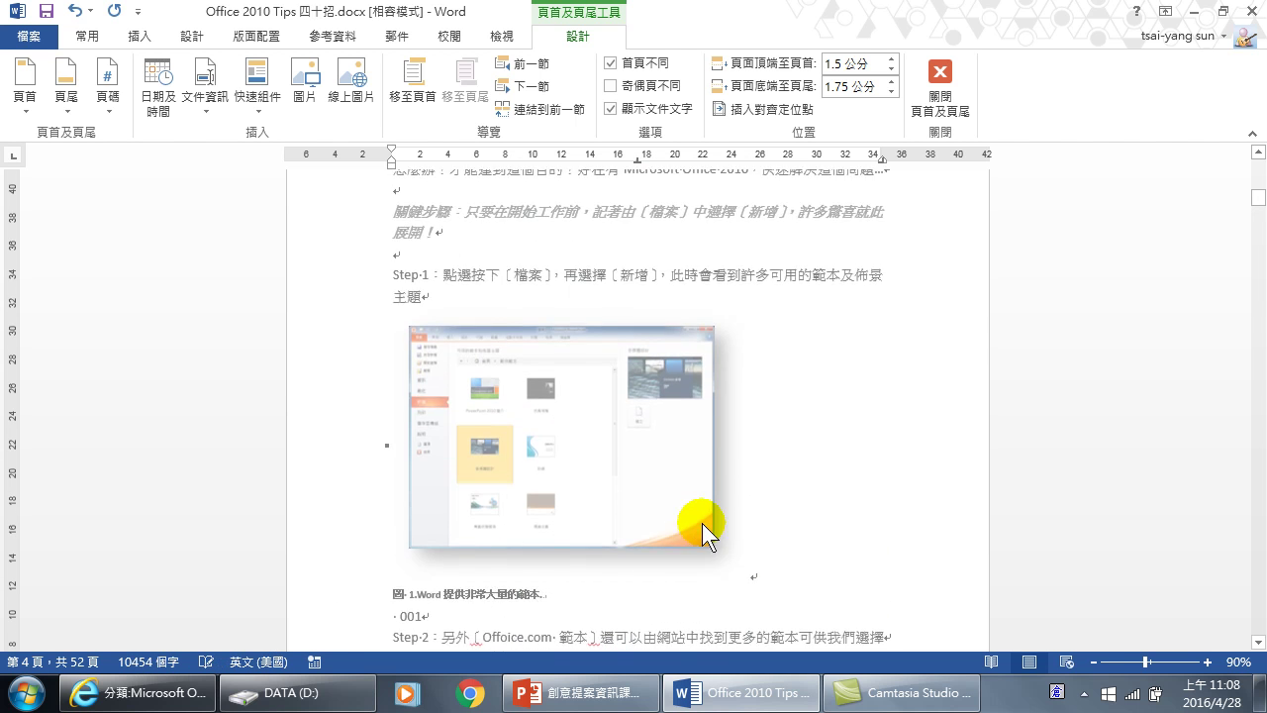
scroll(581, 416, up, 15)
scroll(416, 486, up, 2)
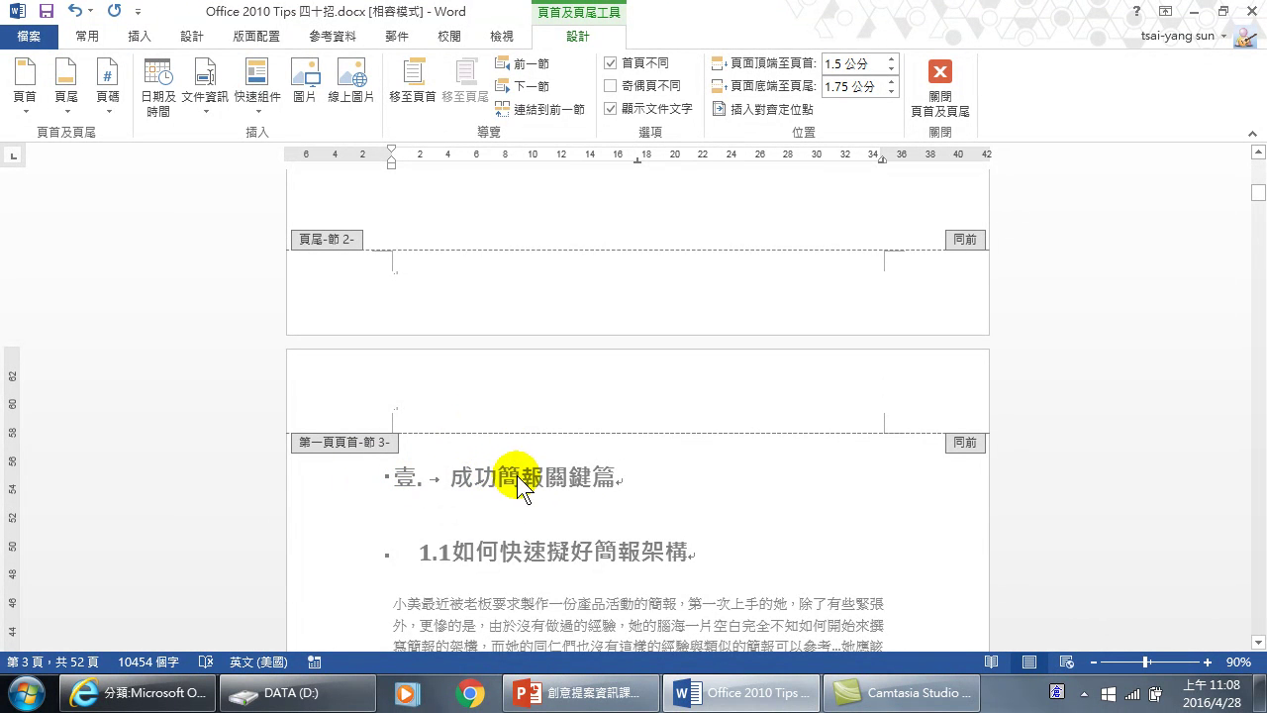
scroll(525, 477, down, 15)
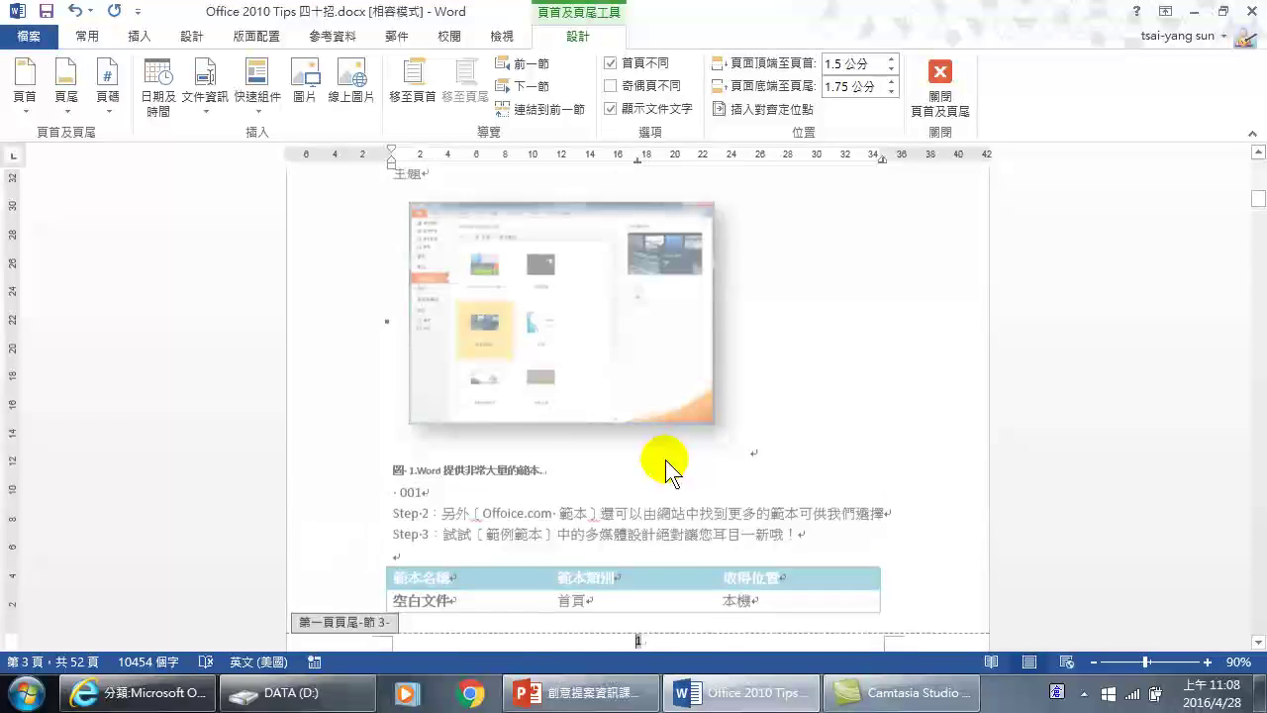
scroll(633, 475, down, 3)
scroll(644, 481, down, 5)
scroll(640, 485, down, 5)
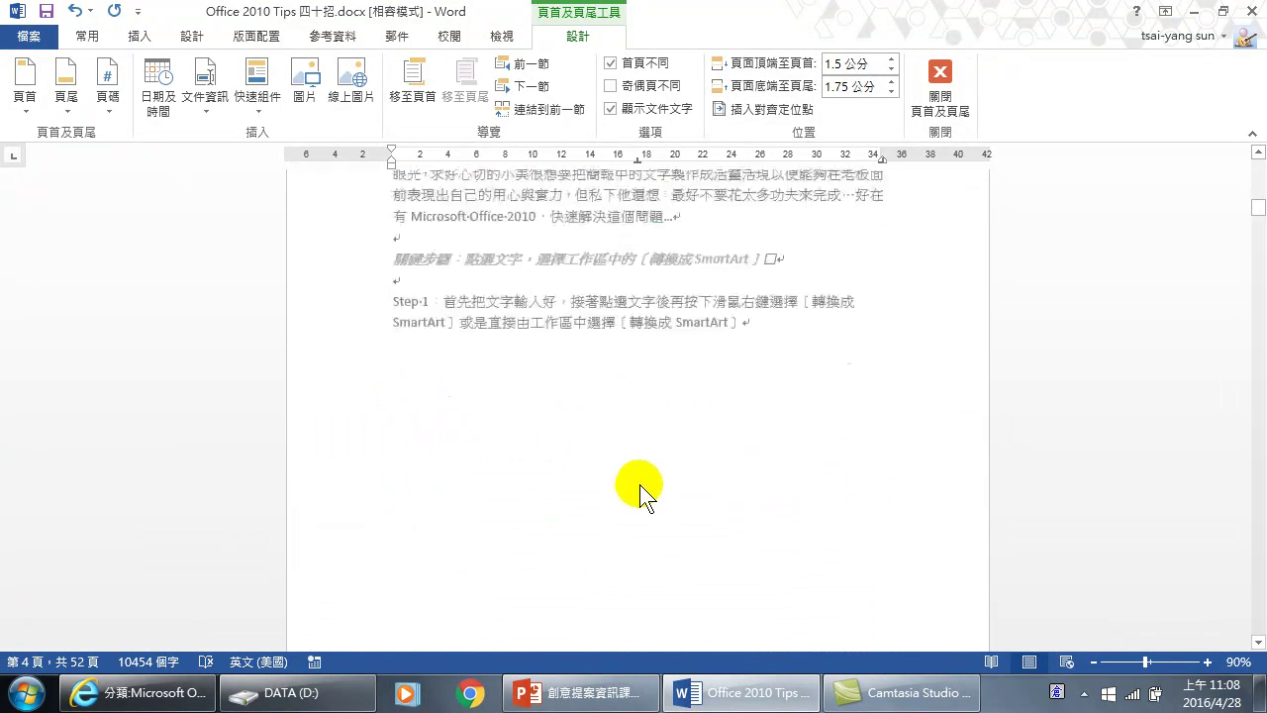
scroll(639, 484, down, 5)
Add a Plain Number 2 centred page number to the section 3 chapter footer
click(638, 343)
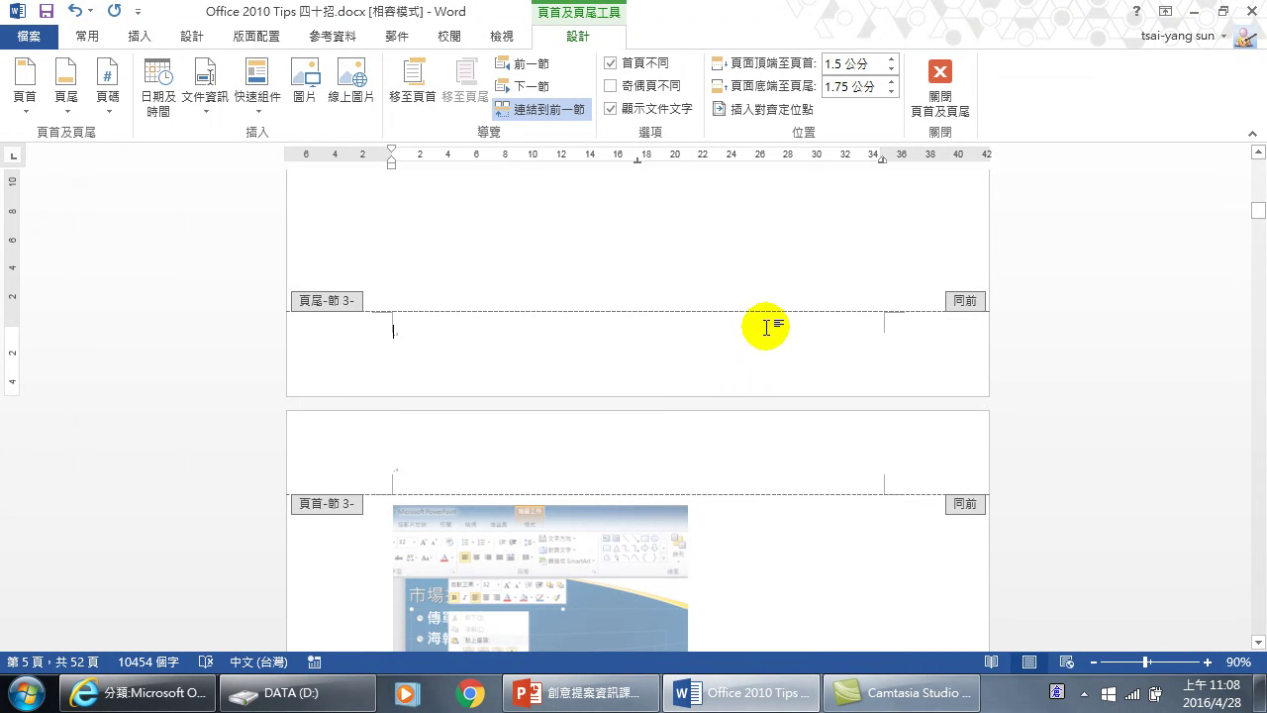
click(140, 38)
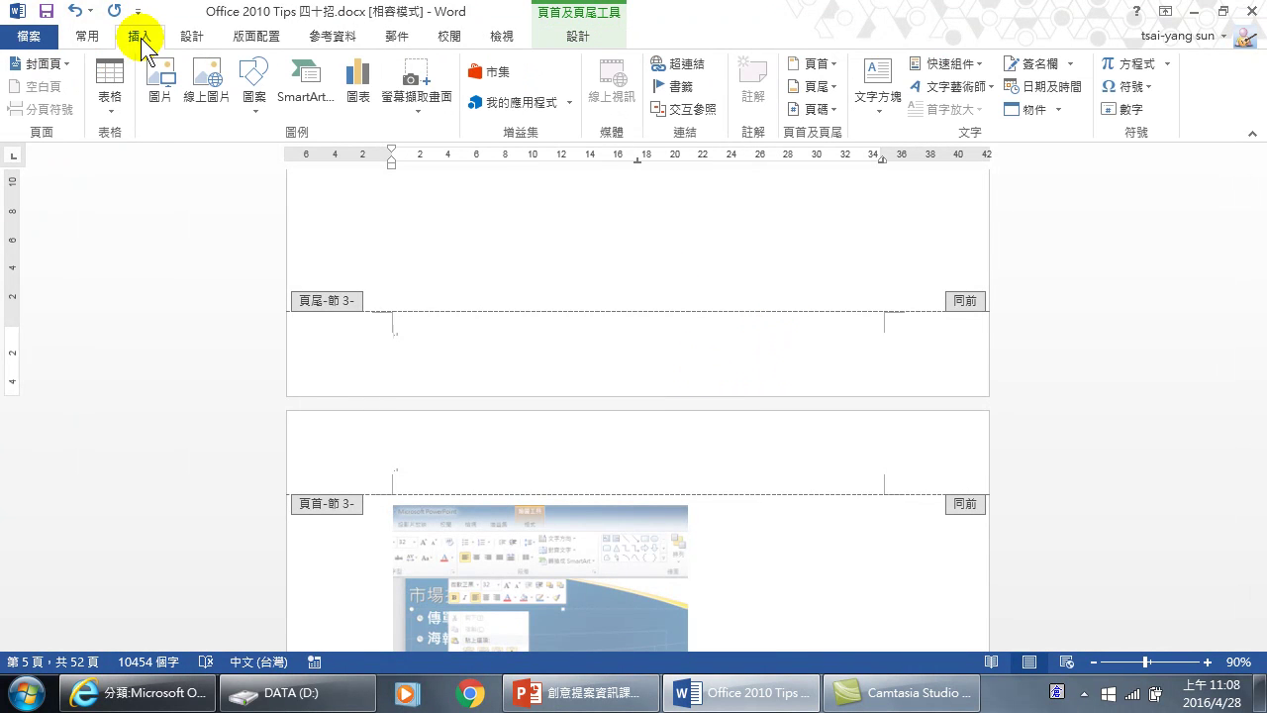
click(832, 87)
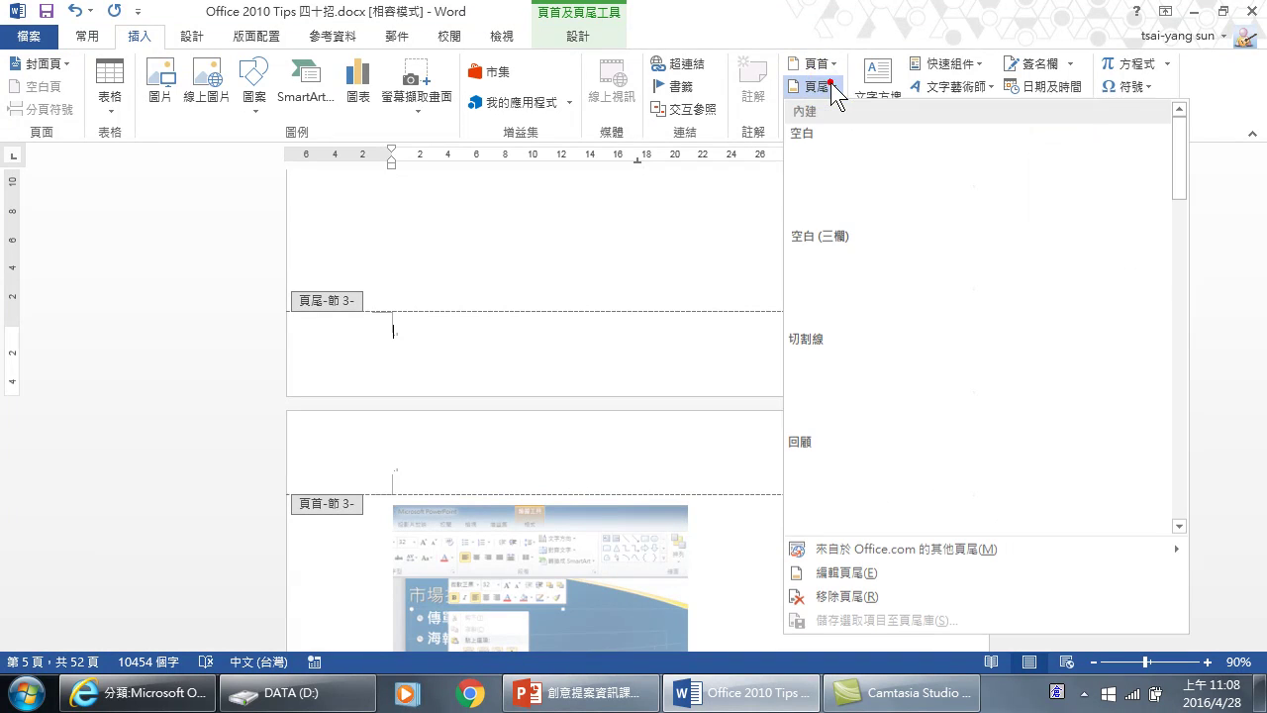
click(837, 20)
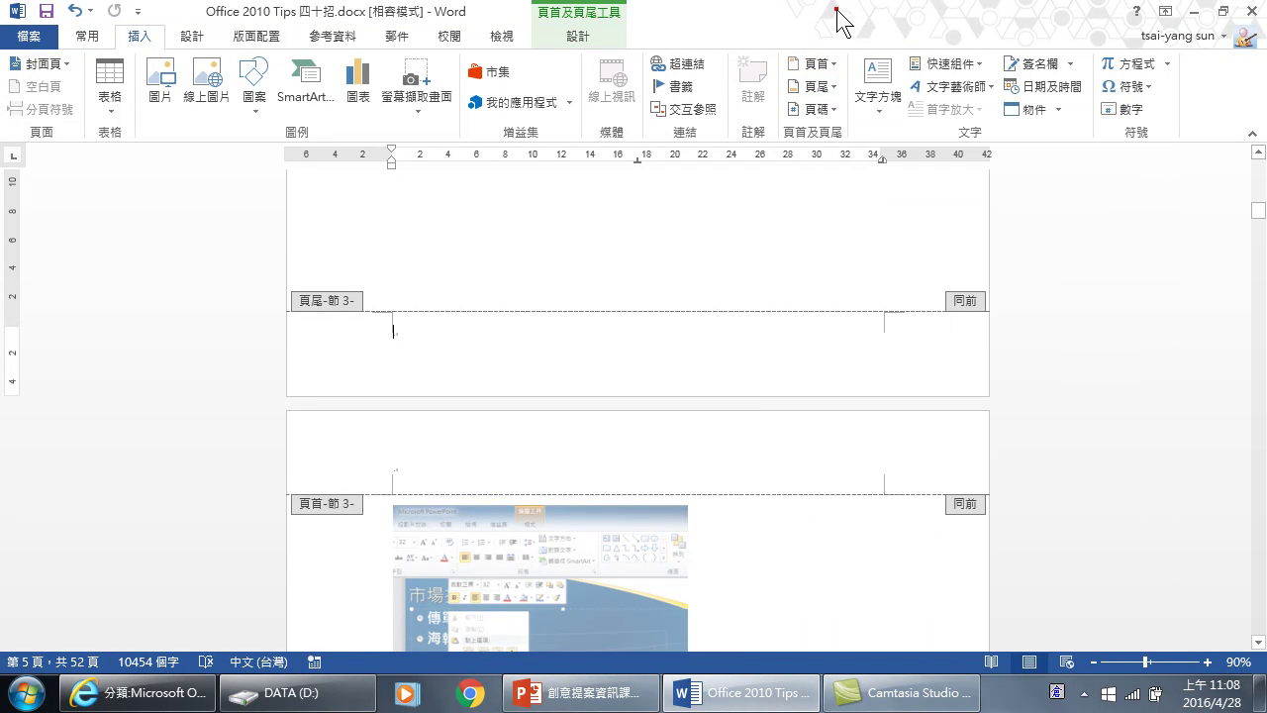
click(827, 110)
mouse_move(841, 160)
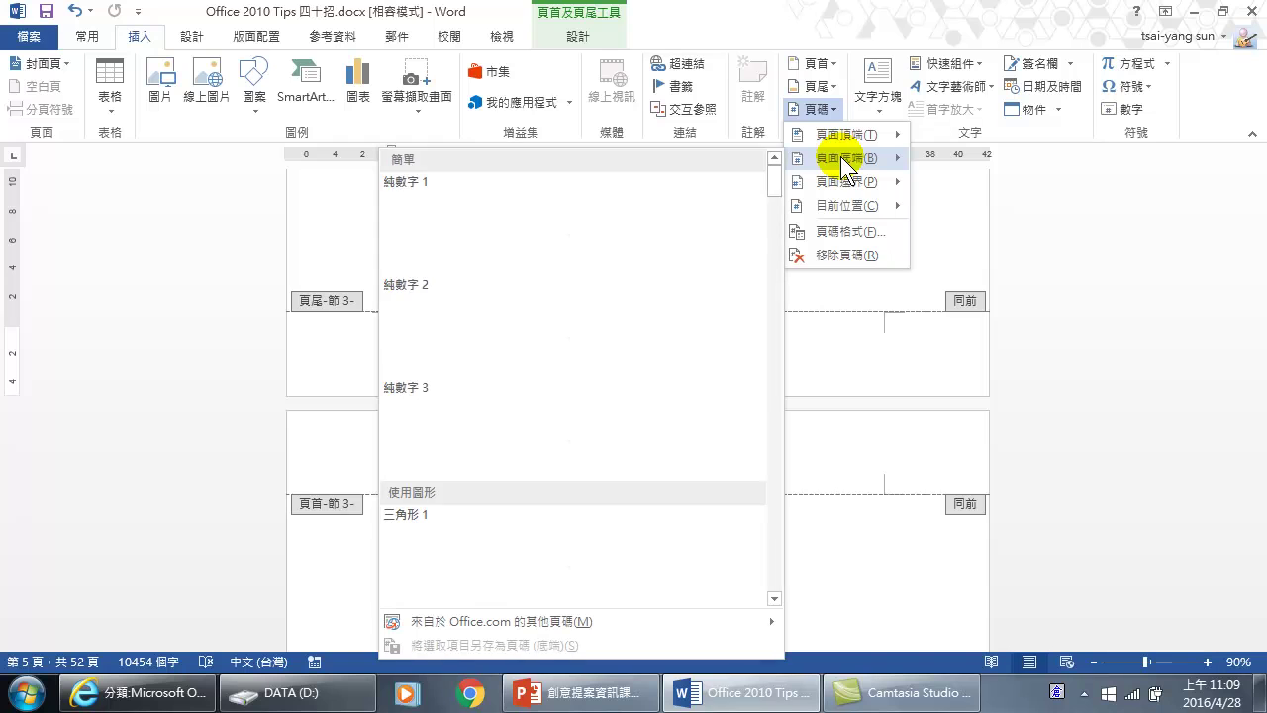
click(572, 343)
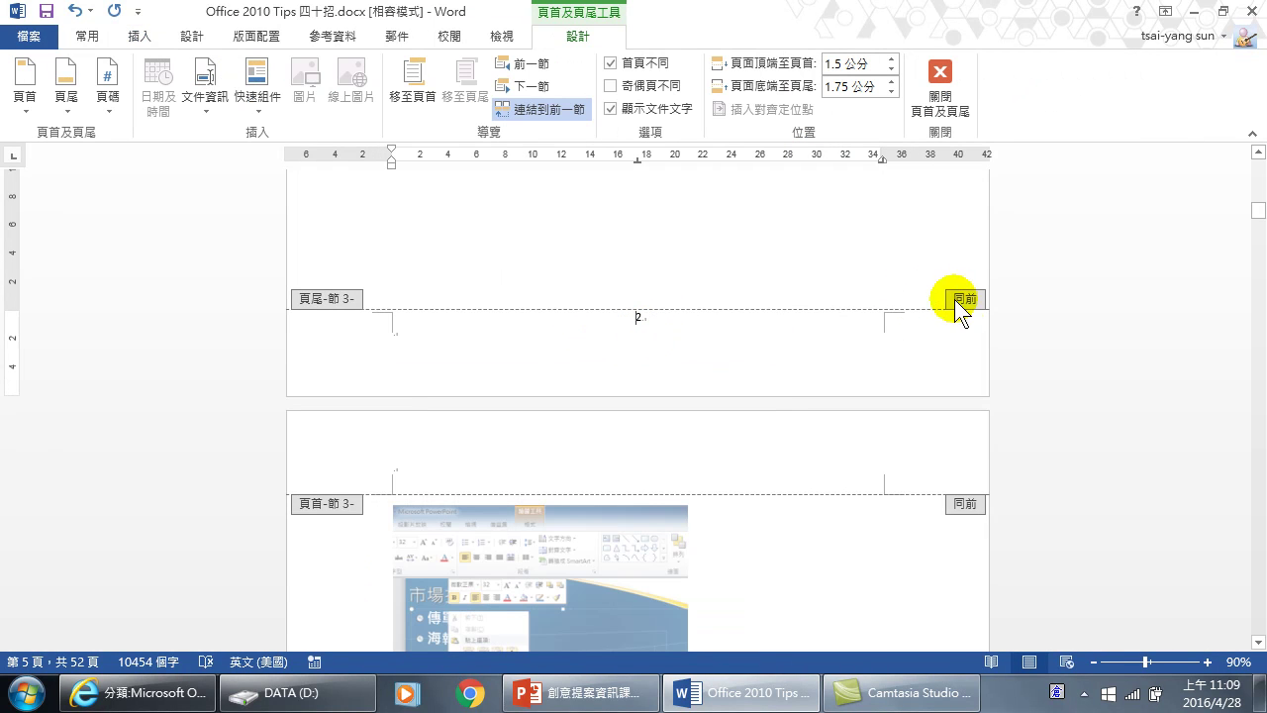
Turn off Link to Previous for the chapter footer, then review footers back to the contents section
click(553, 107)
scroll(648, 471, up, 5)
scroll(494, 396, up, 3)
scroll(396, 317, up, 2)
scroll(528, 435, down, 3)
scroll(637, 494, down, 5)
scroll(608, 430, down, 3)
scroll(657, 436, down, 3)
scroll(667, 382, down, 3)
scroll(656, 439, down, 4)
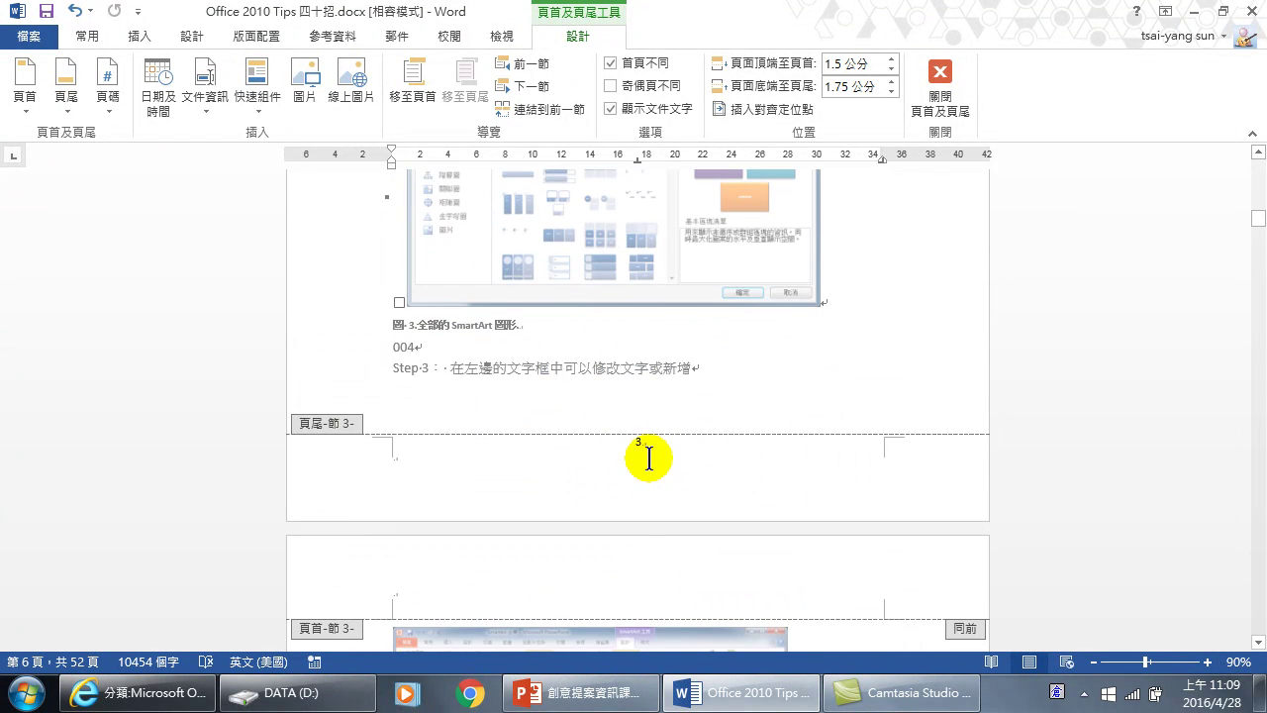
scroll(647, 461, down, 3)
scroll(644, 454, down, 3)
scroll(628, 458, down, 3)
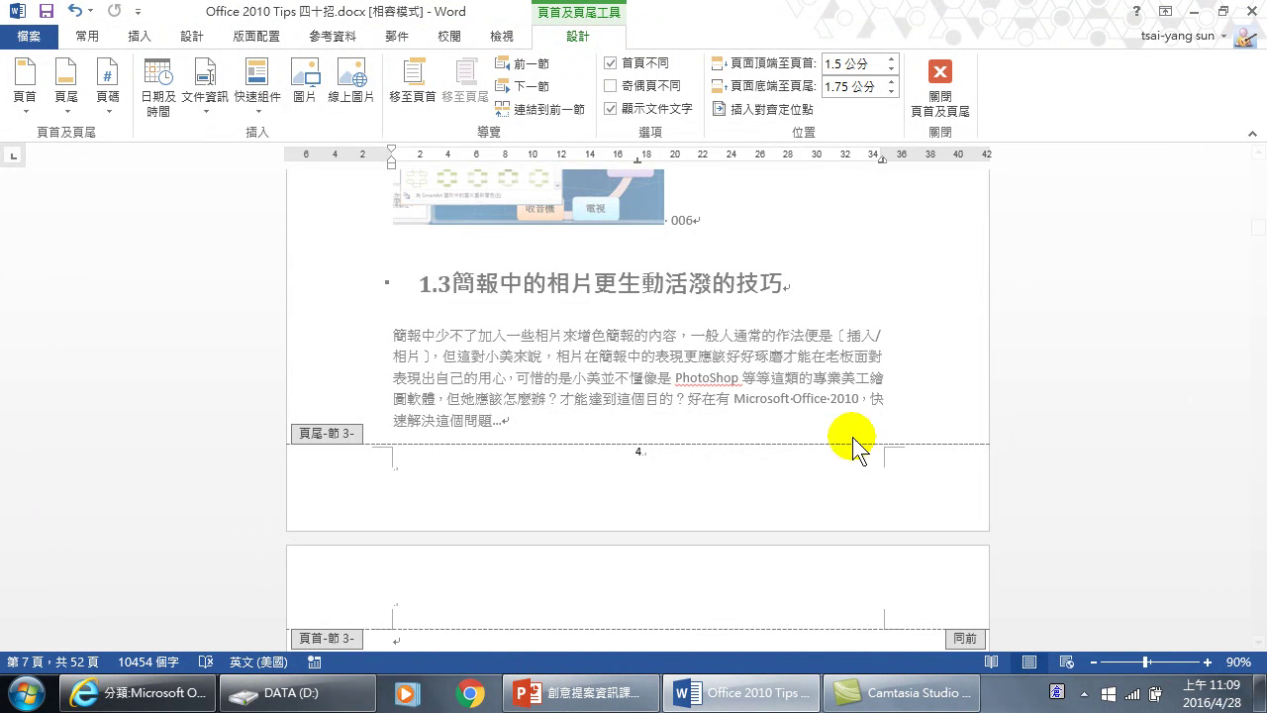
scroll(651, 367, up, 5)
scroll(628, 340, up, 5)
scroll(637, 352, up, 5)
scroll(642, 307, up, 5)
scroll(644, 331, up, 5)
scroll(602, 303, up, 5)
scroll(599, 326, up, 5)
scroll(599, 326, up, 5)
scroll(583, 334, up, 5)
scroll(594, 348, up, 5)
scroll(597, 334, up, 5)
scroll(616, 345, up, 5)
scroll(614, 345, up, 5)
scroll(614, 345, up, 5)
scroll(661, 325, up, 2)
scroll(656, 354, up, 1)
scroll(659, 419, up, 1)
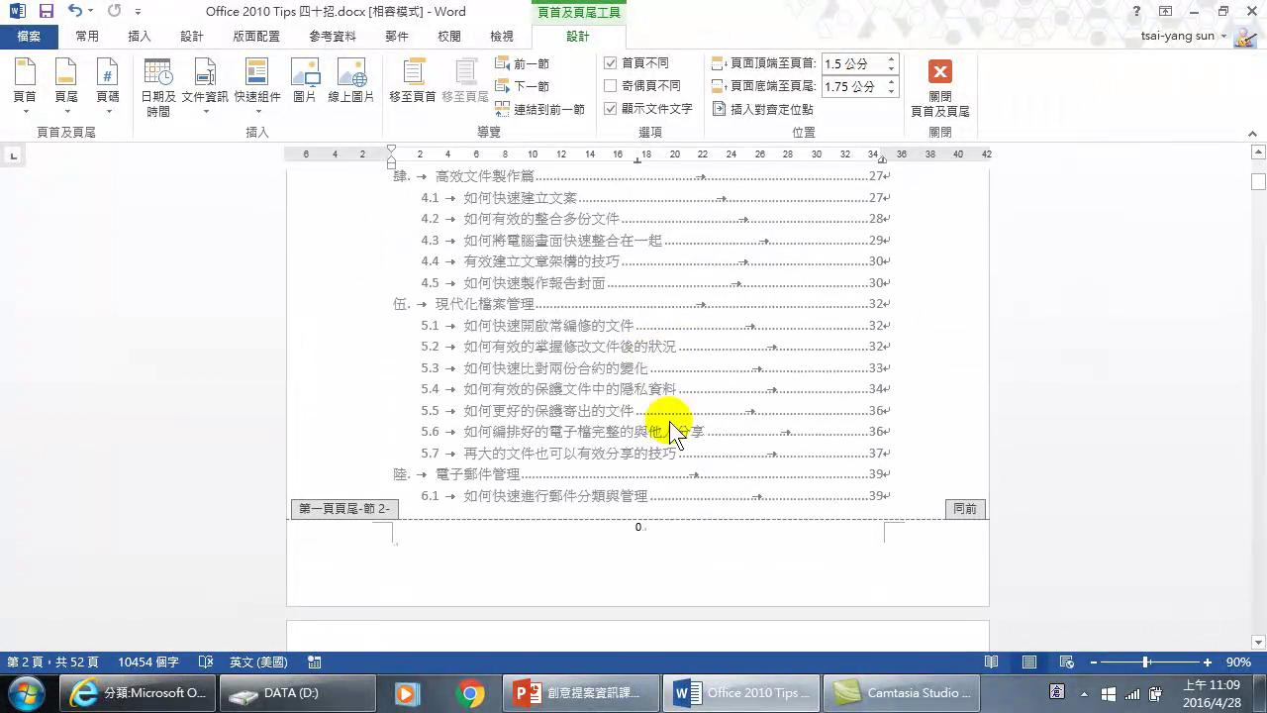
double_click(642, 527)
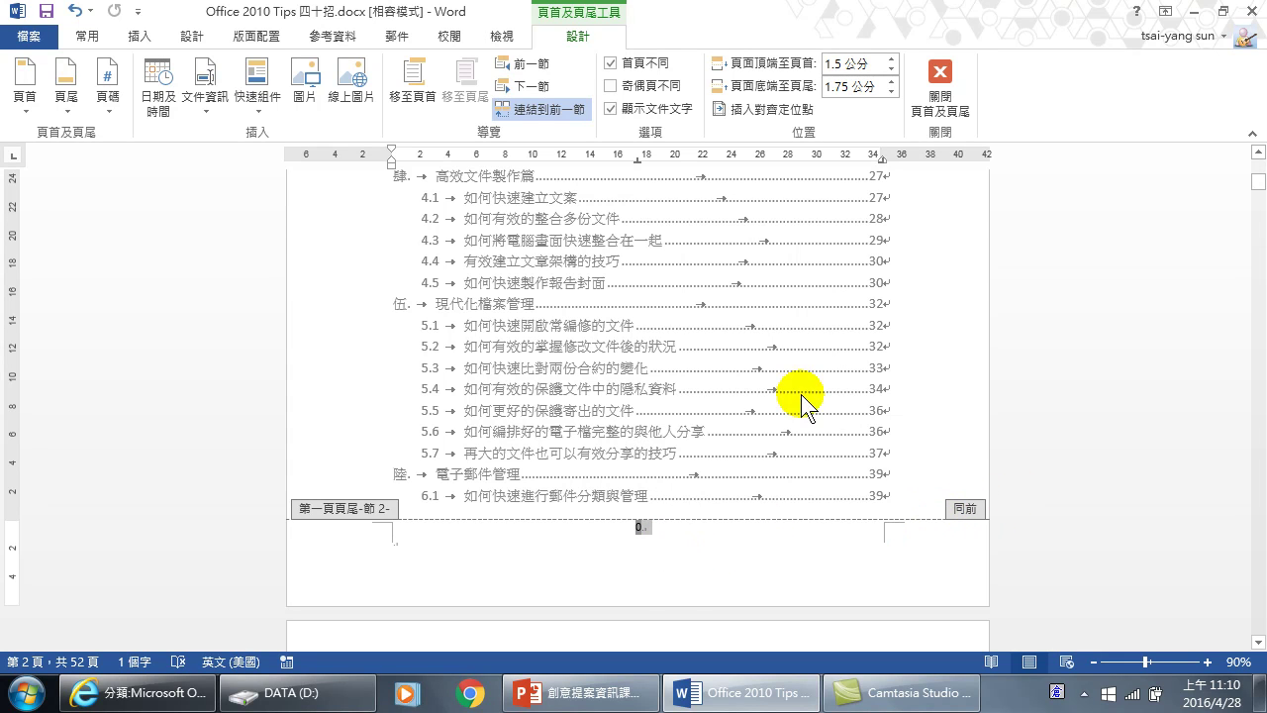
Unlink the contents footer and format its page numbers as i, ii, iii starting at 1
click(542, 106)
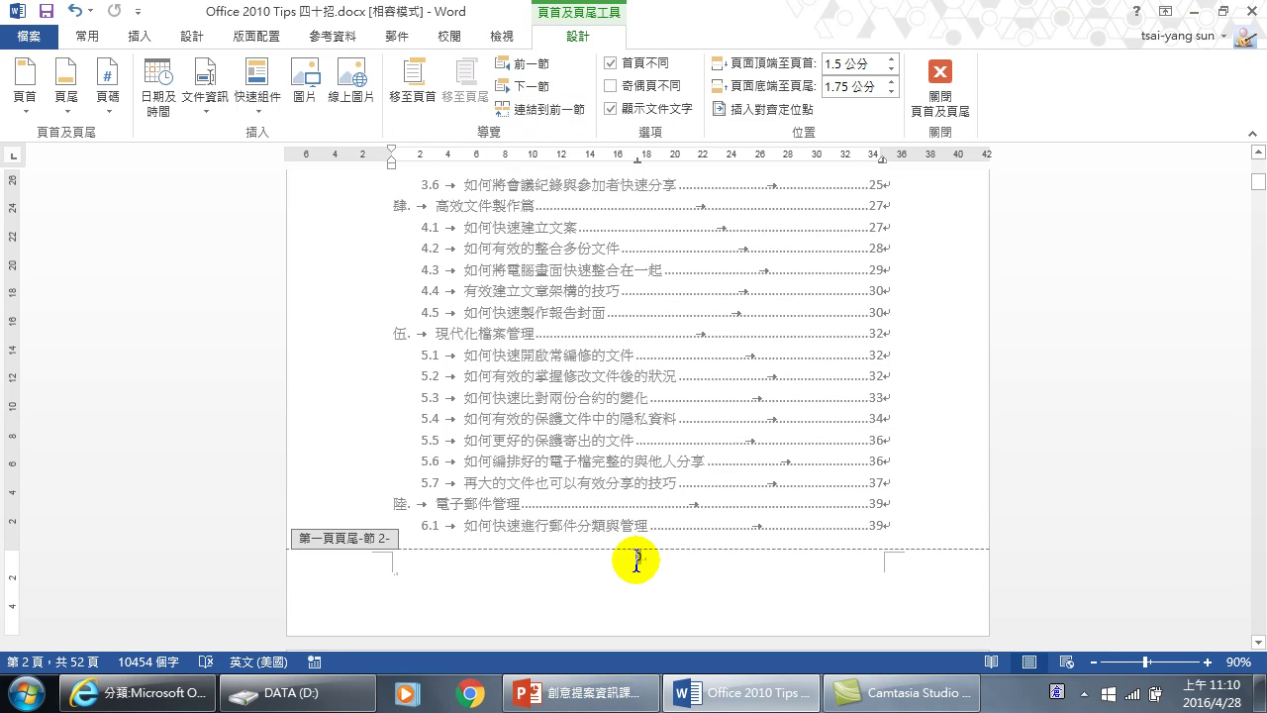
double_click(642, 558)
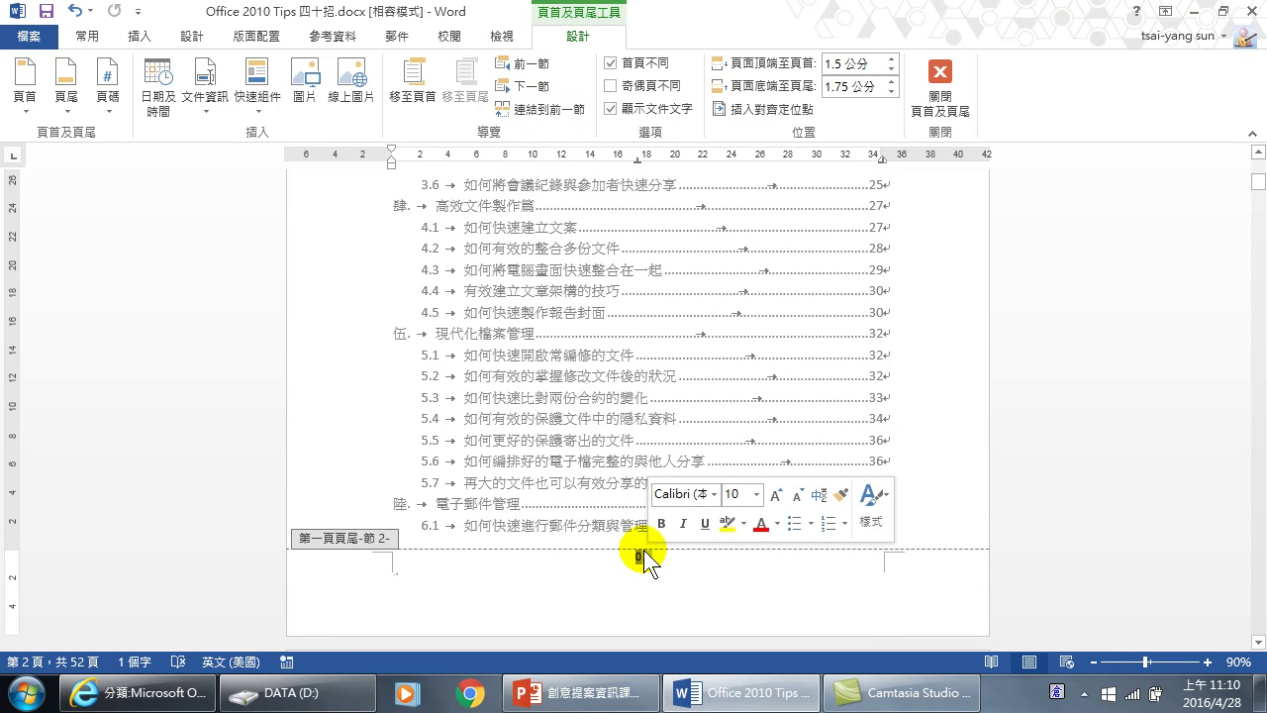
click(107, 101)
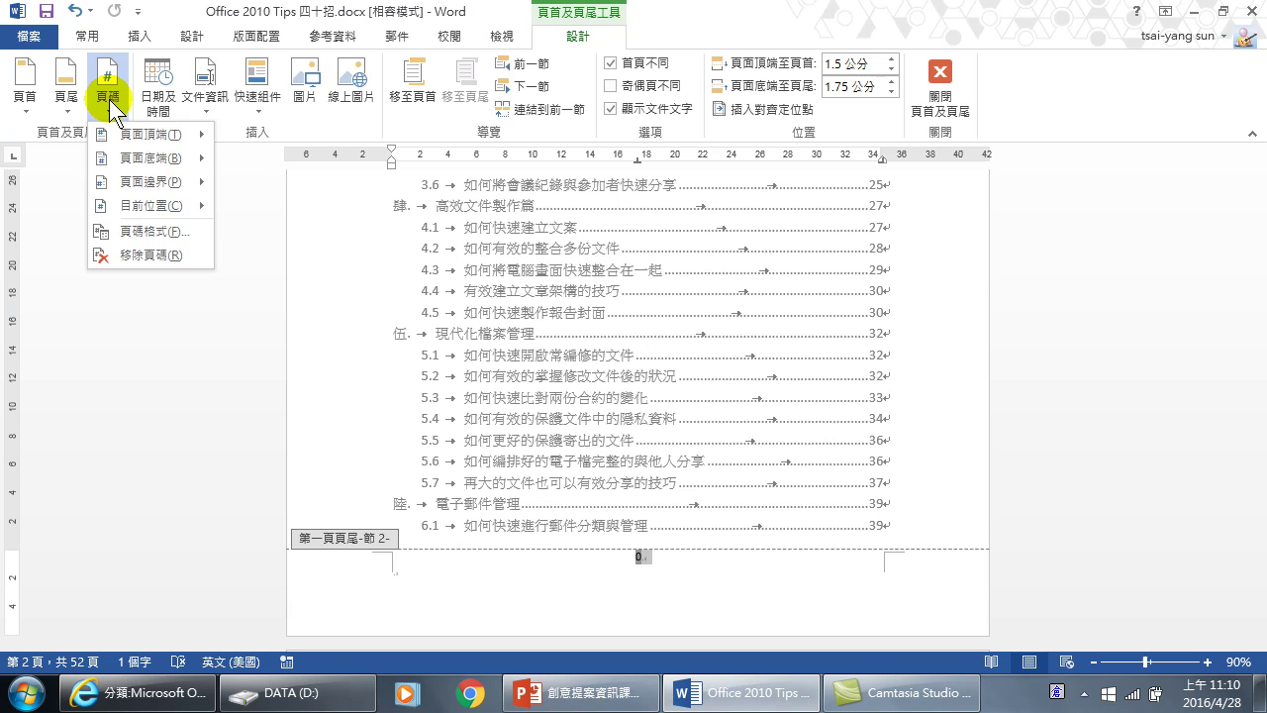
click(136, 231)
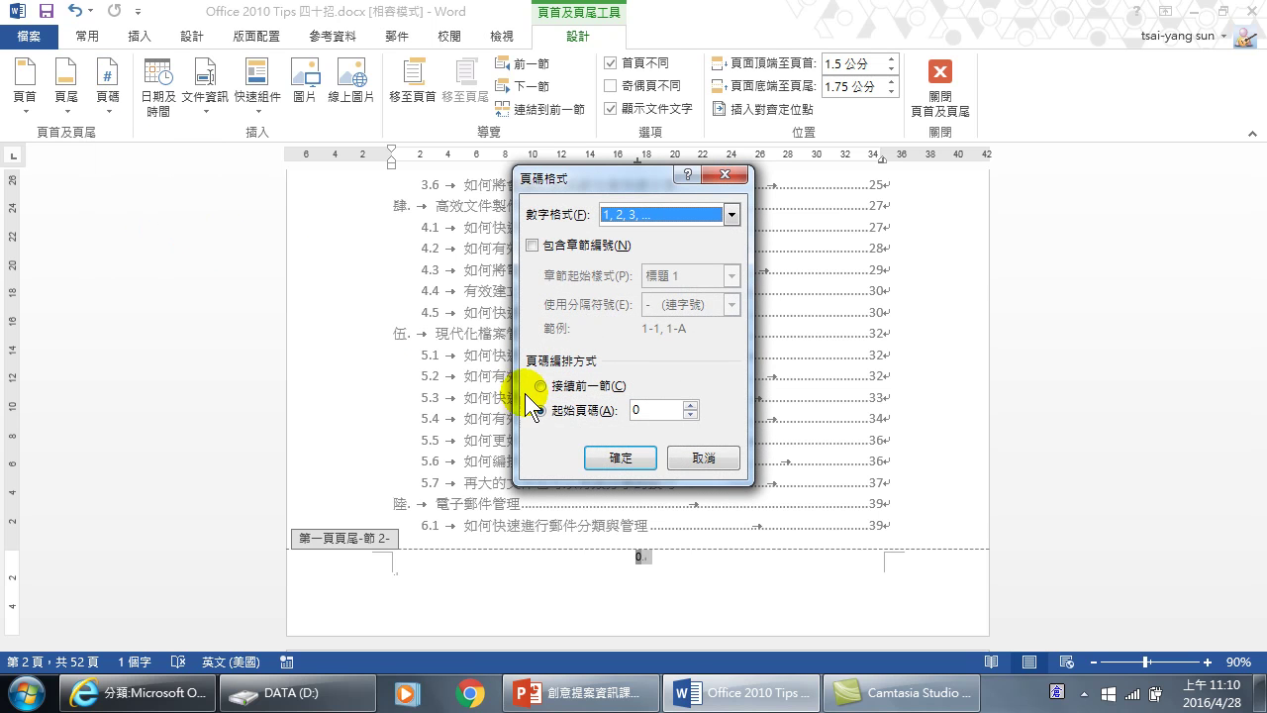
click(690, 405)
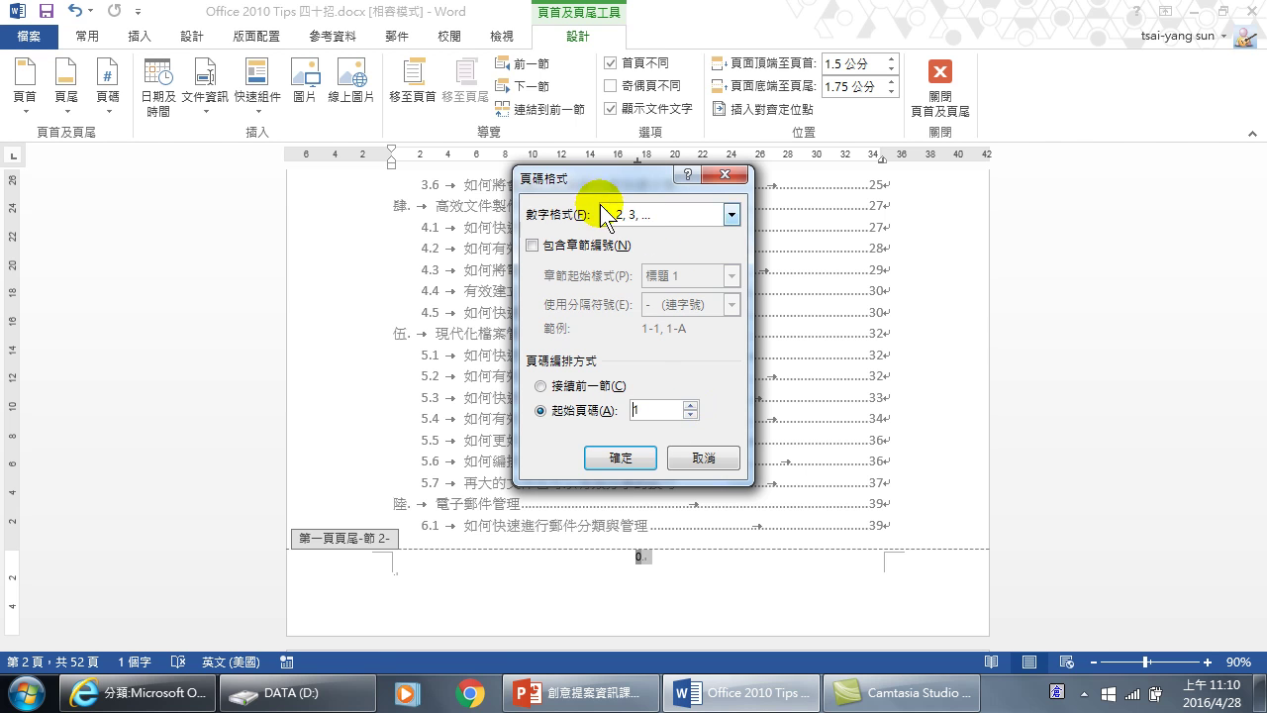
click(731, 215)
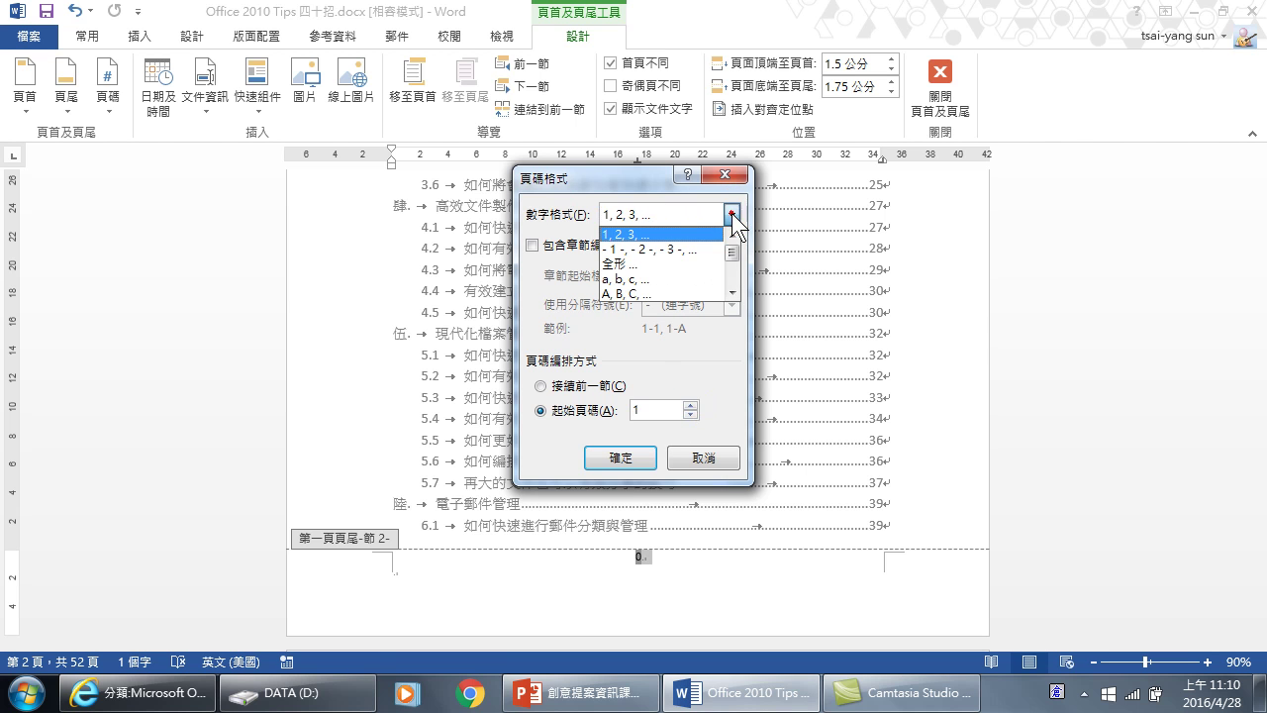
click(732, 293)
click(733, 293)
click(734, 293)
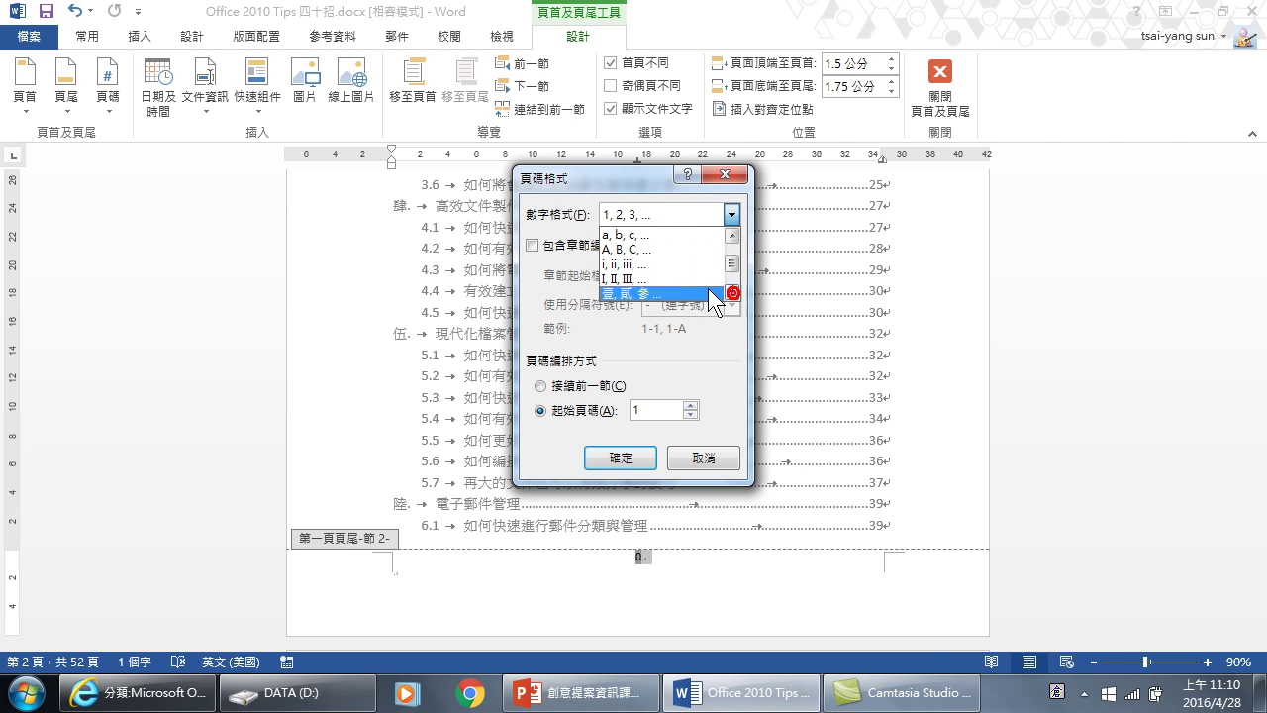
click(624, 266)
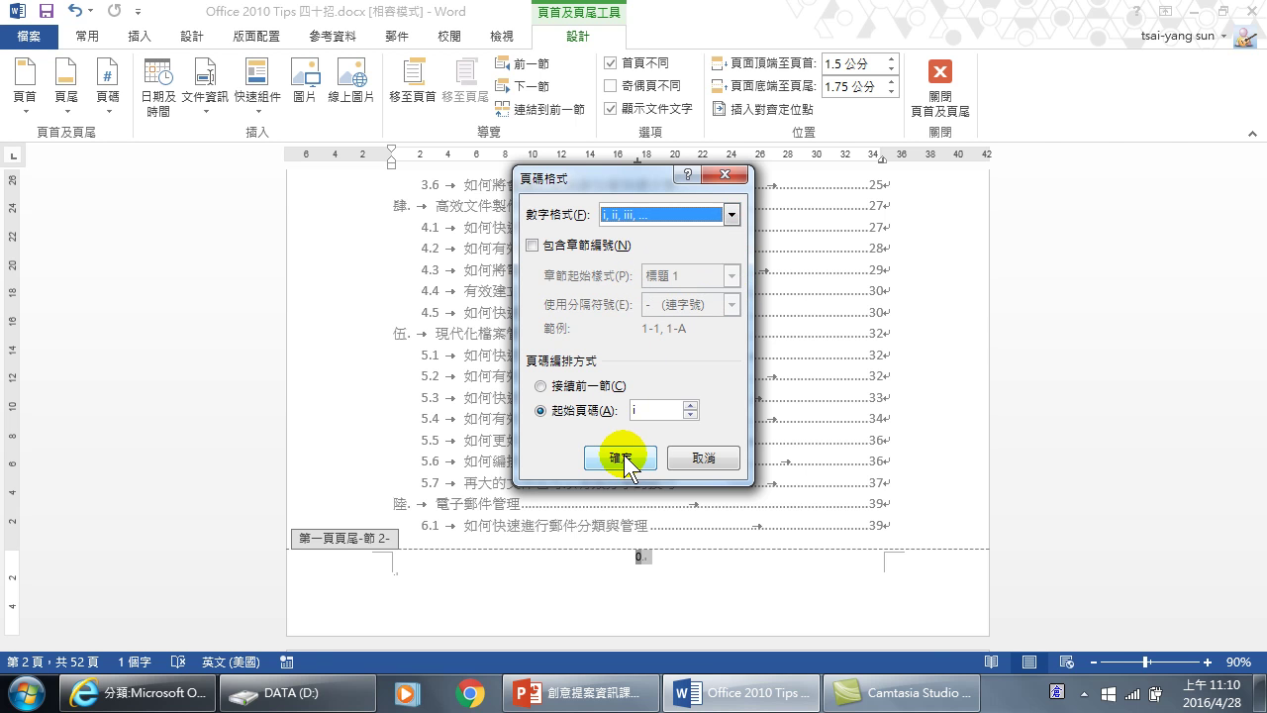
click(625, 463)
click(678, 559)
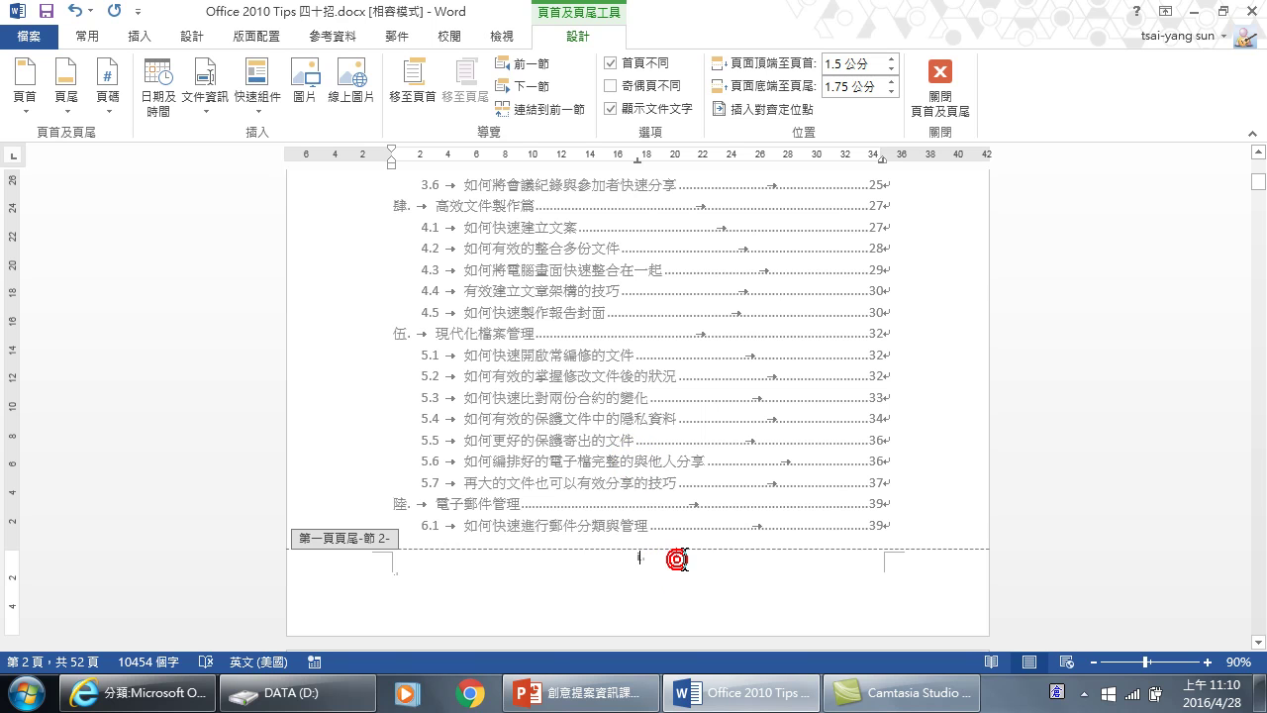
Unlink the contents section's regular footer reading ii from the previous section
scroll(649, 554, down, 2)
scroll(643, 537, down, 3)
scroll(643, 527, down, 3)
scroll(639, 512, down, 2)
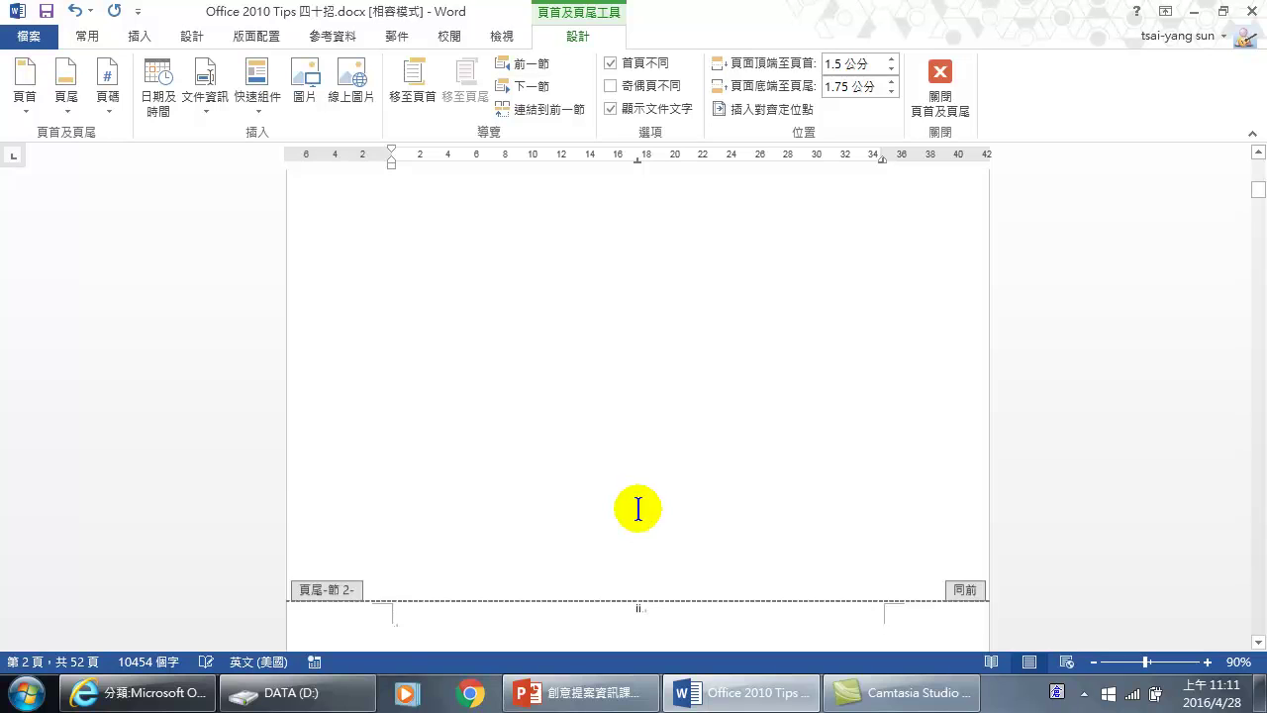
scroll(638, 509, down, 3)
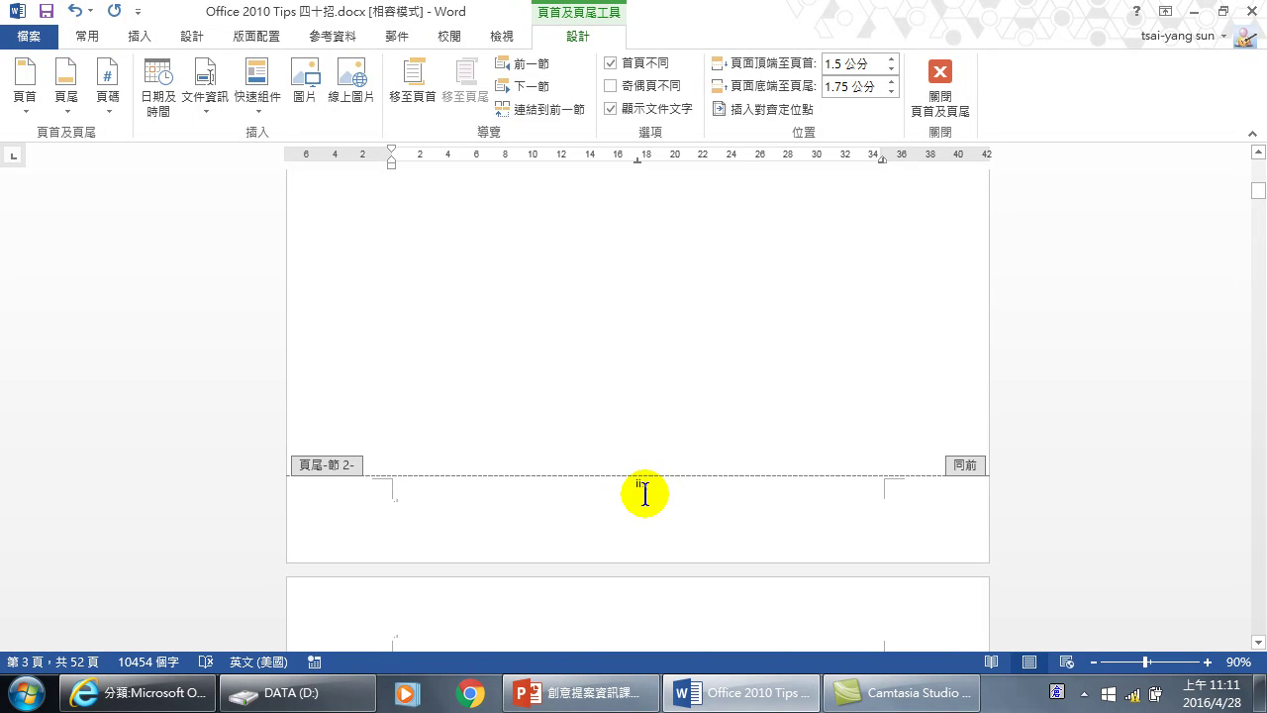
double_click(644, 482)
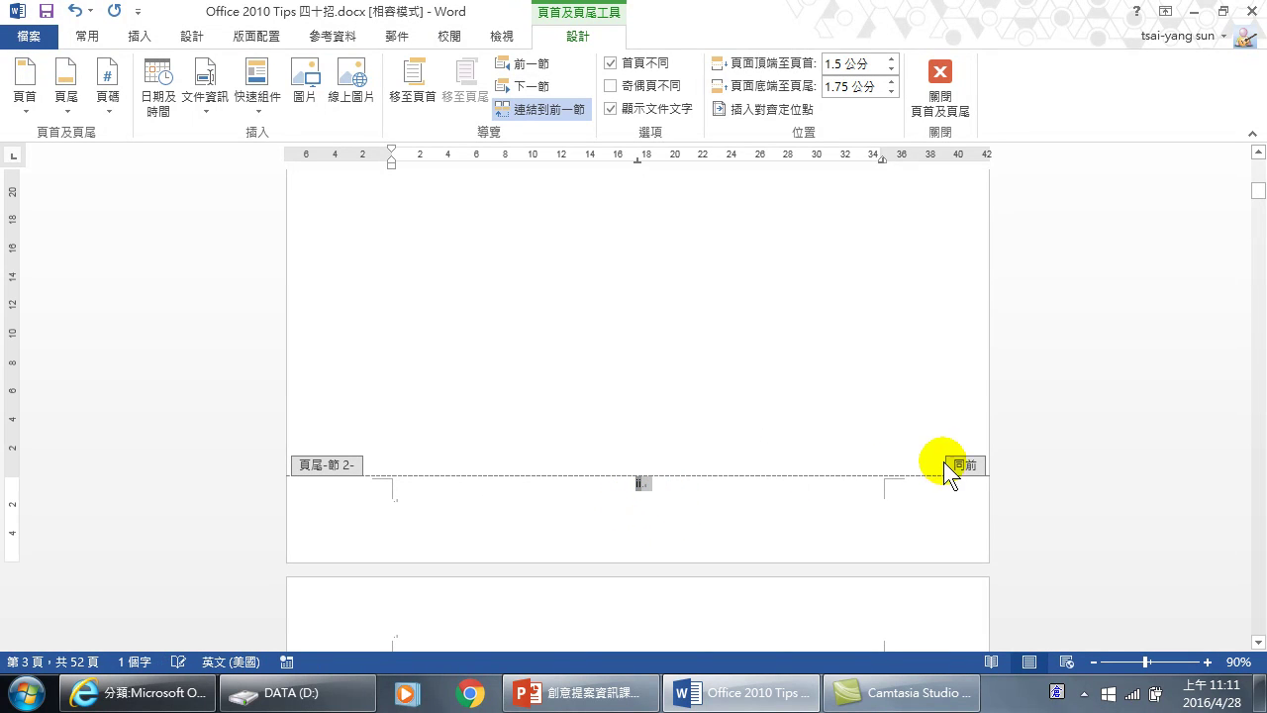
click(545, 110)
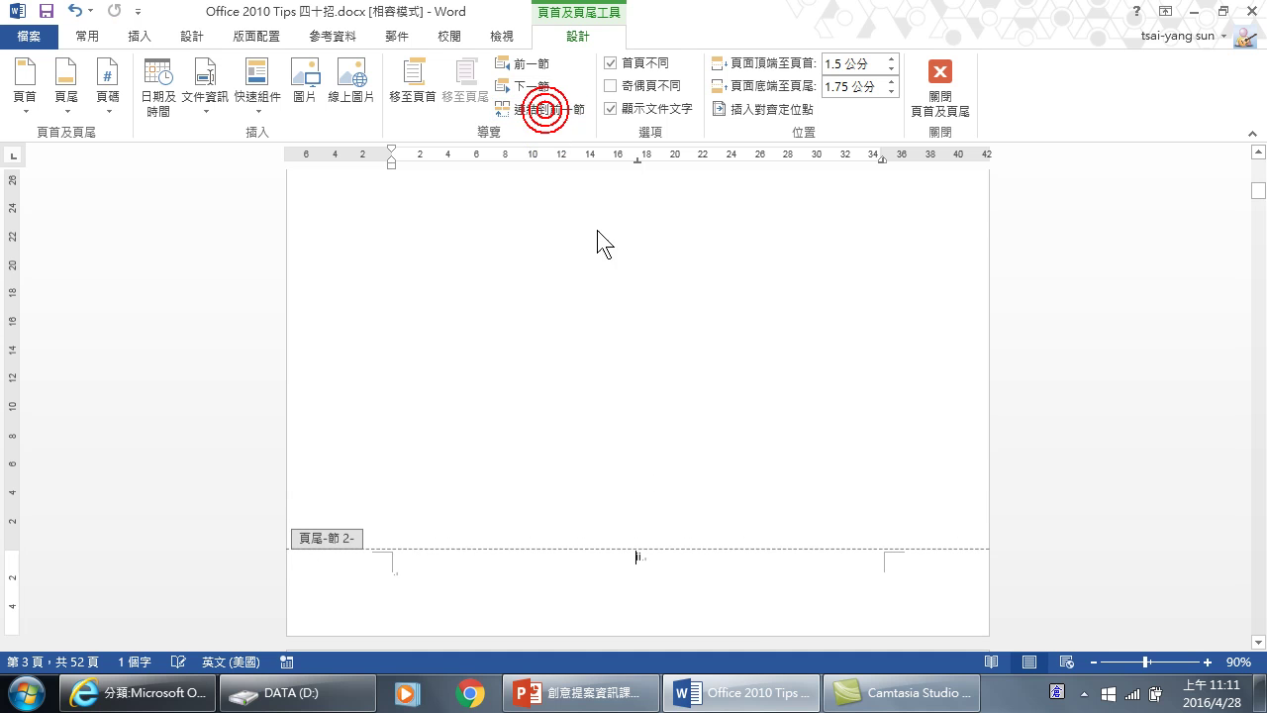
click(702, 565)
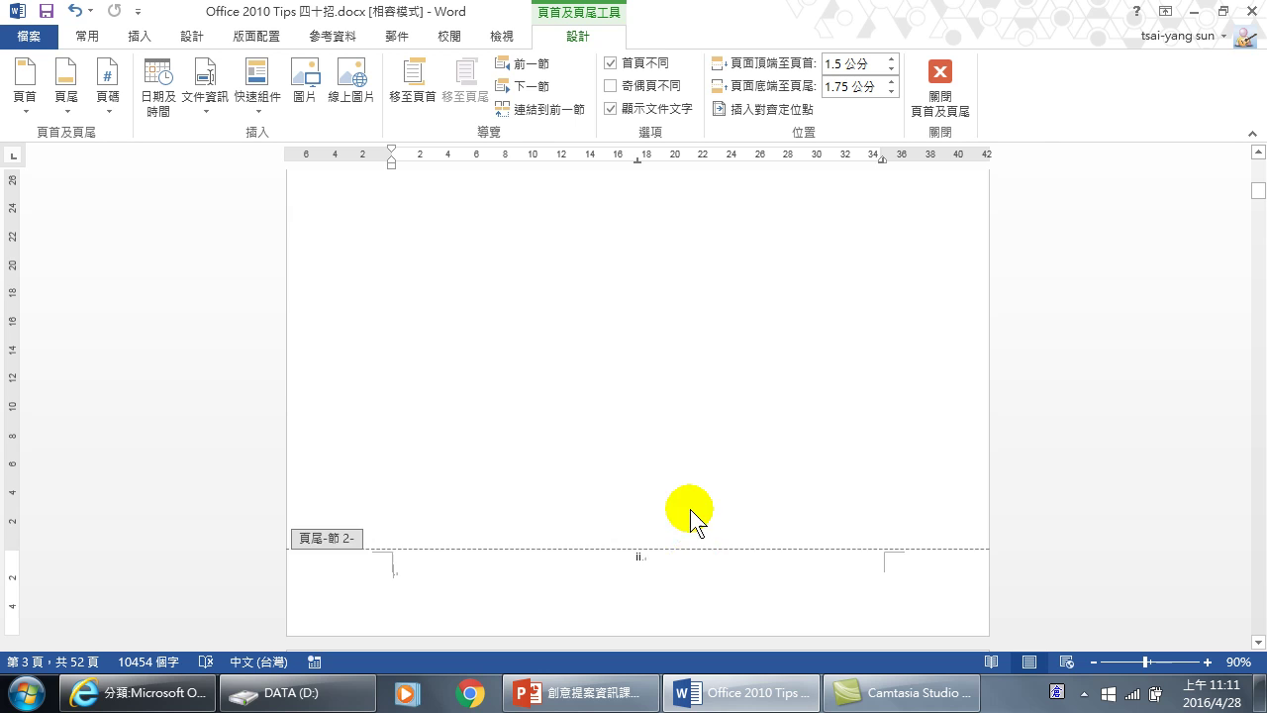
scroll(693, 529, up, 5)
scroll(699, 469, up, 3)
scroll(687, 447, up, 3)
scroll(653, 427, up, 3)
scroll(639, 317, up, 3)
scroll(636, 382, up, 3)
scroll(636, 395, up, 3)
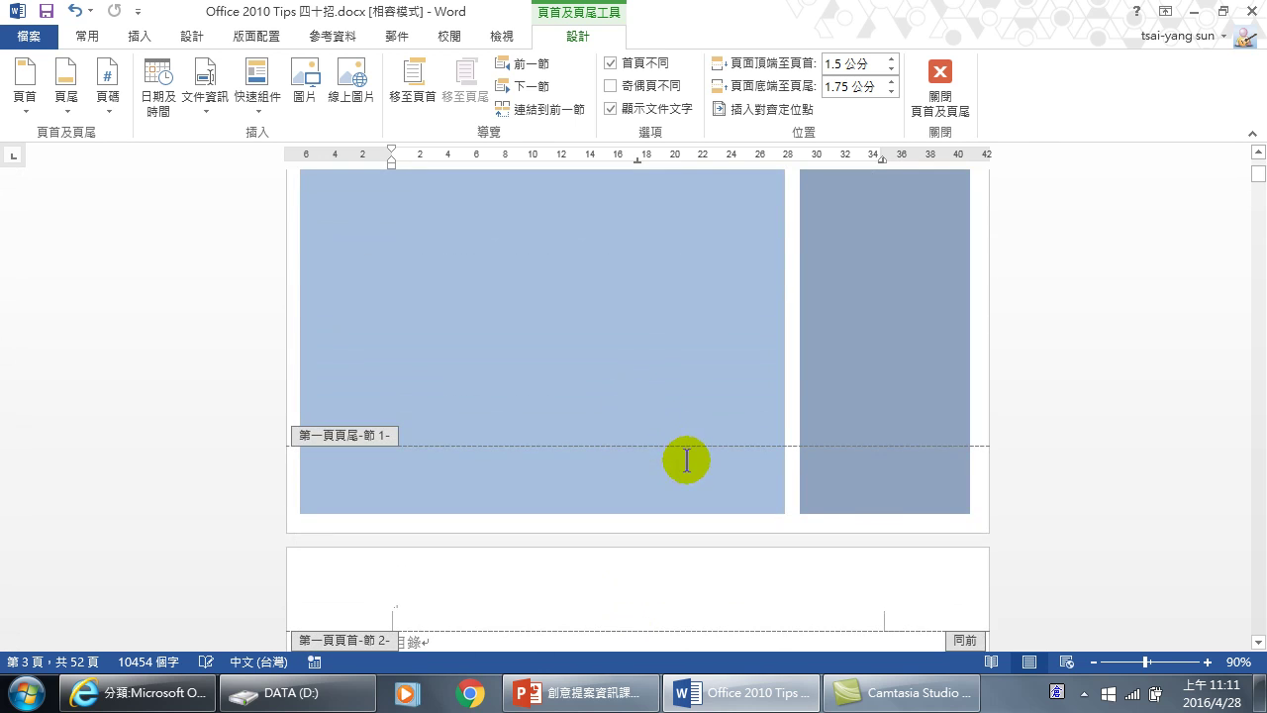
scroll(593, 466, up, 3)
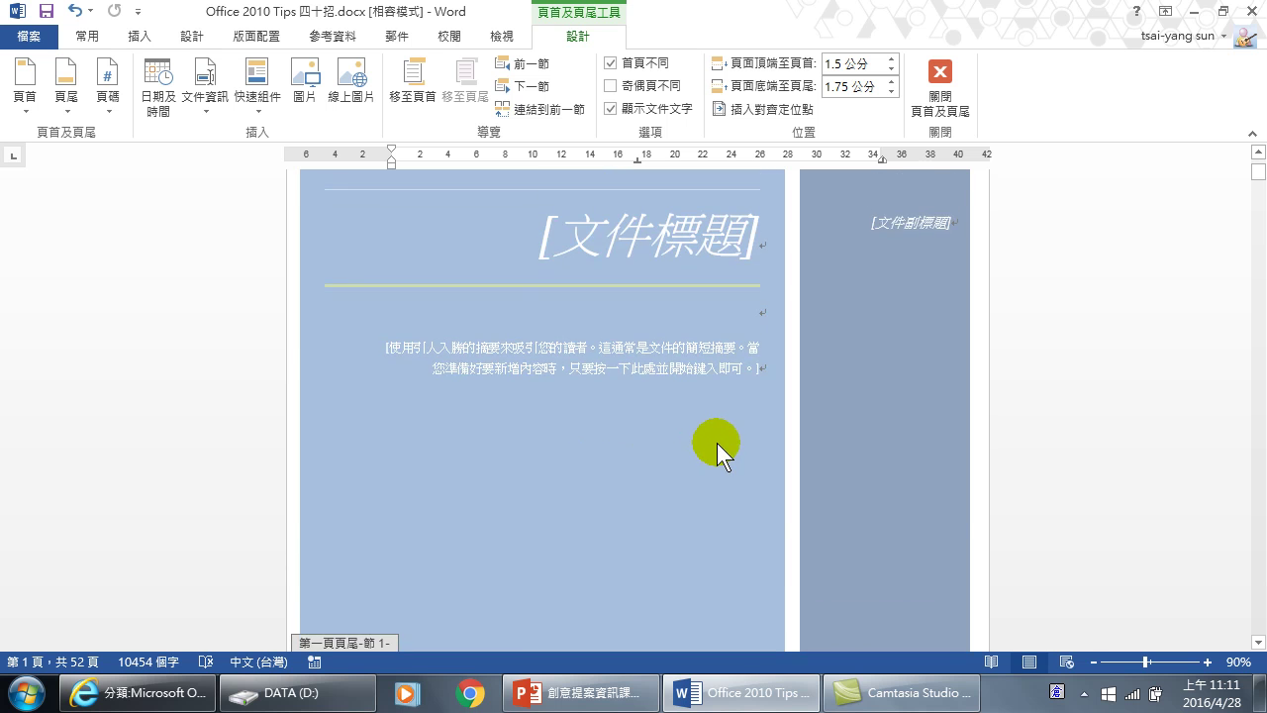
scroll(717, 442, down, 3)
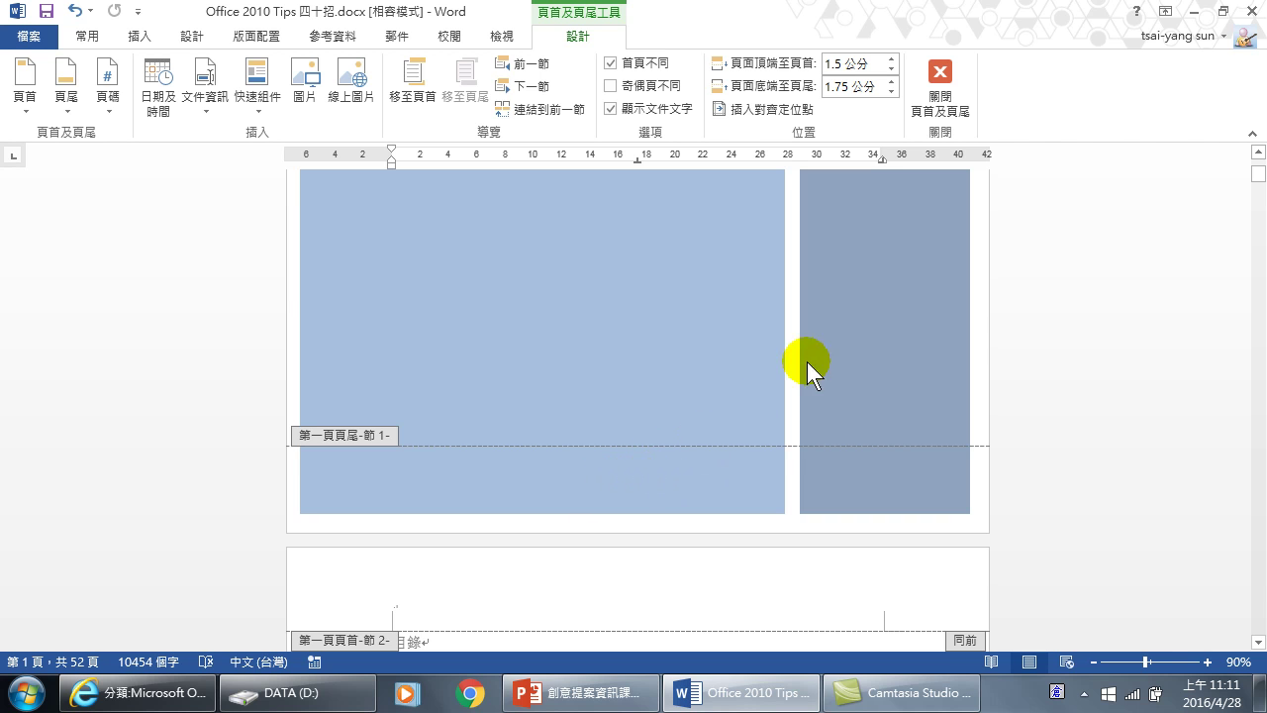
Close header and footer editing and place the cursor in the 目錄 table of contents
click(941, 107)
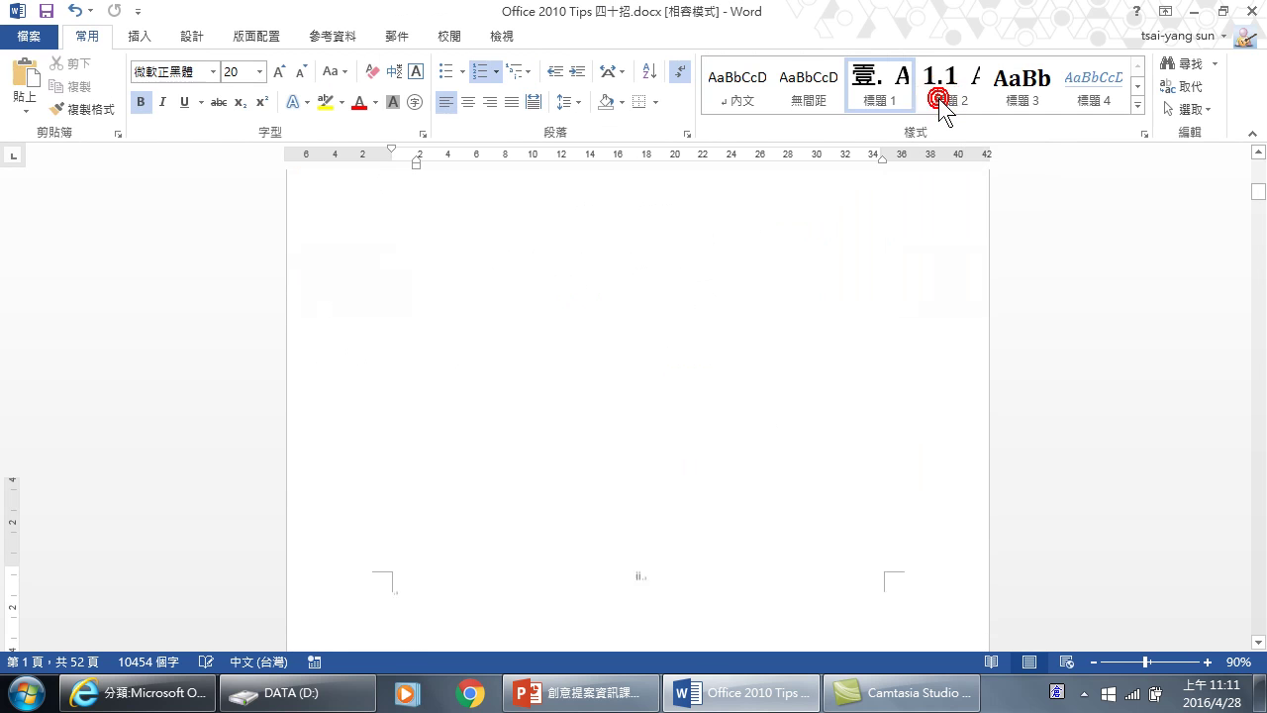
scroll(720, 323, up, 5)
scroll(718, 323, up, 5)
scroll(713, 323, up, 3)
scroll(708, 325, up, 5)
scroll(707, 327, up, 4)
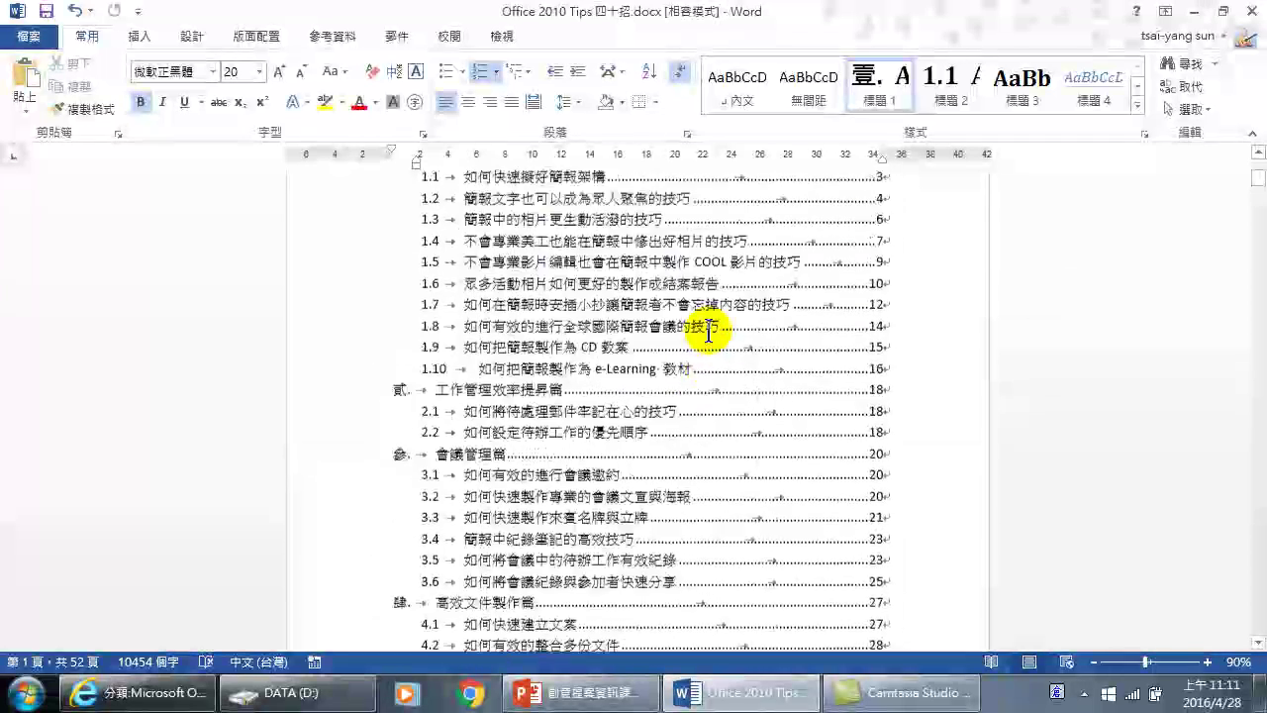
scroll(699, 332, up, 6)
scroll(692, 336, up, 2)
scroll(695, 338, up, 1)
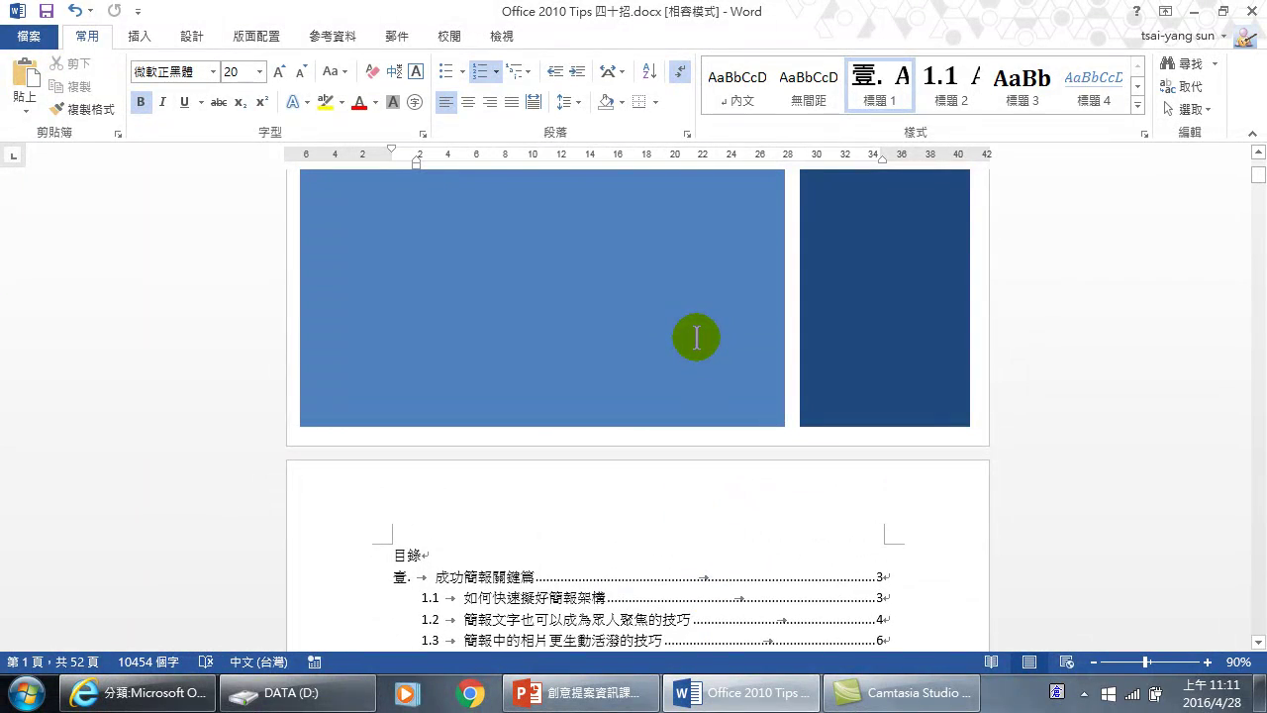
scroll(696, 337, down, 4)
scroll(693, 334, down, 2)
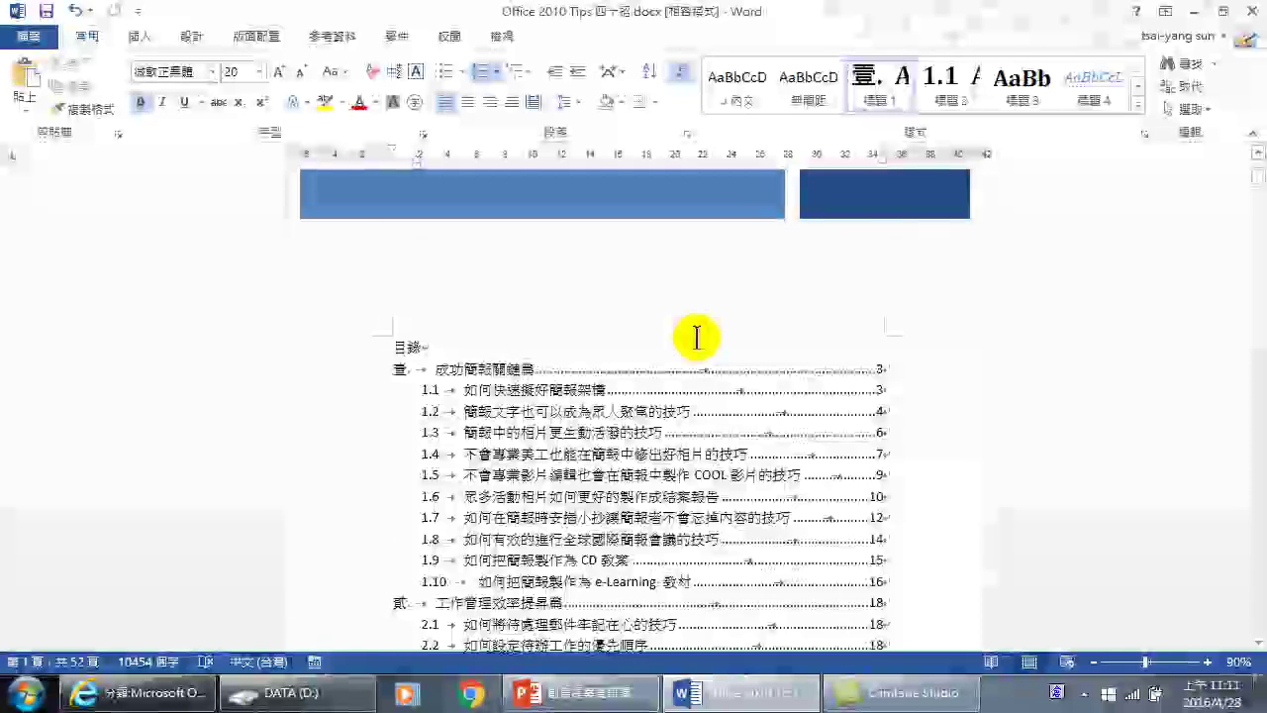
scroll(733, 327, down, 4)
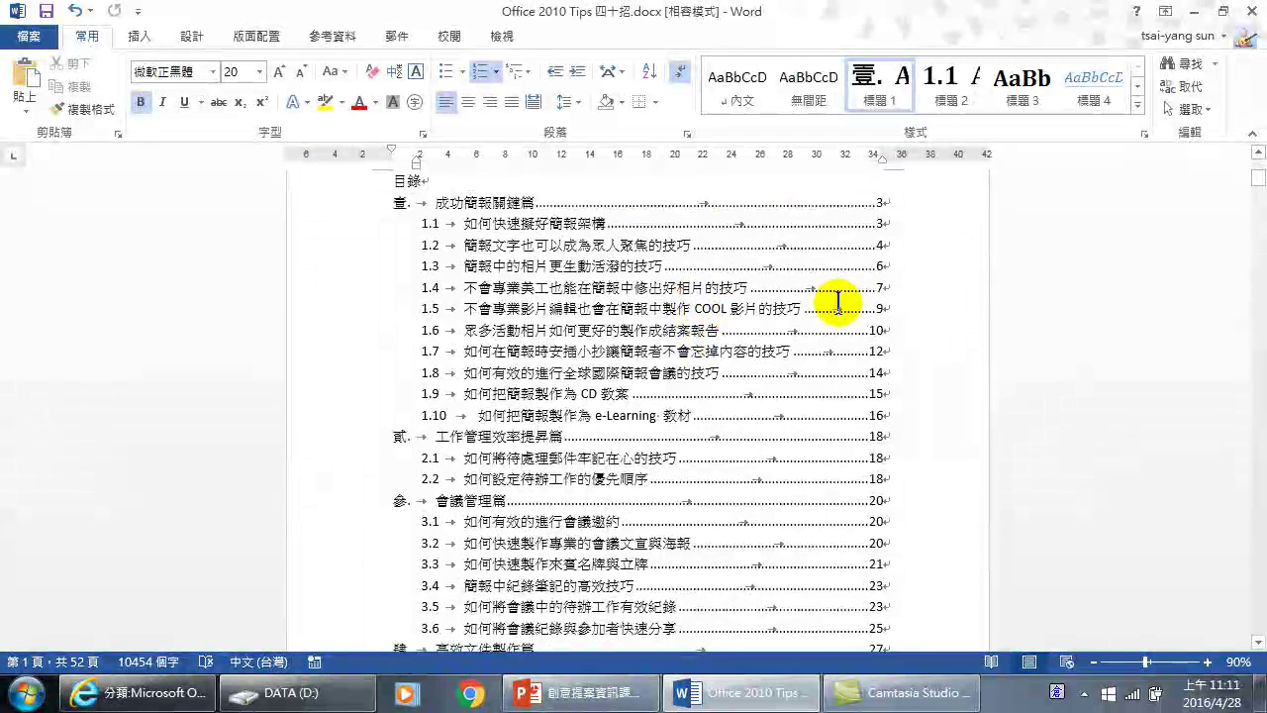
scroll(752, 333, up, 1)
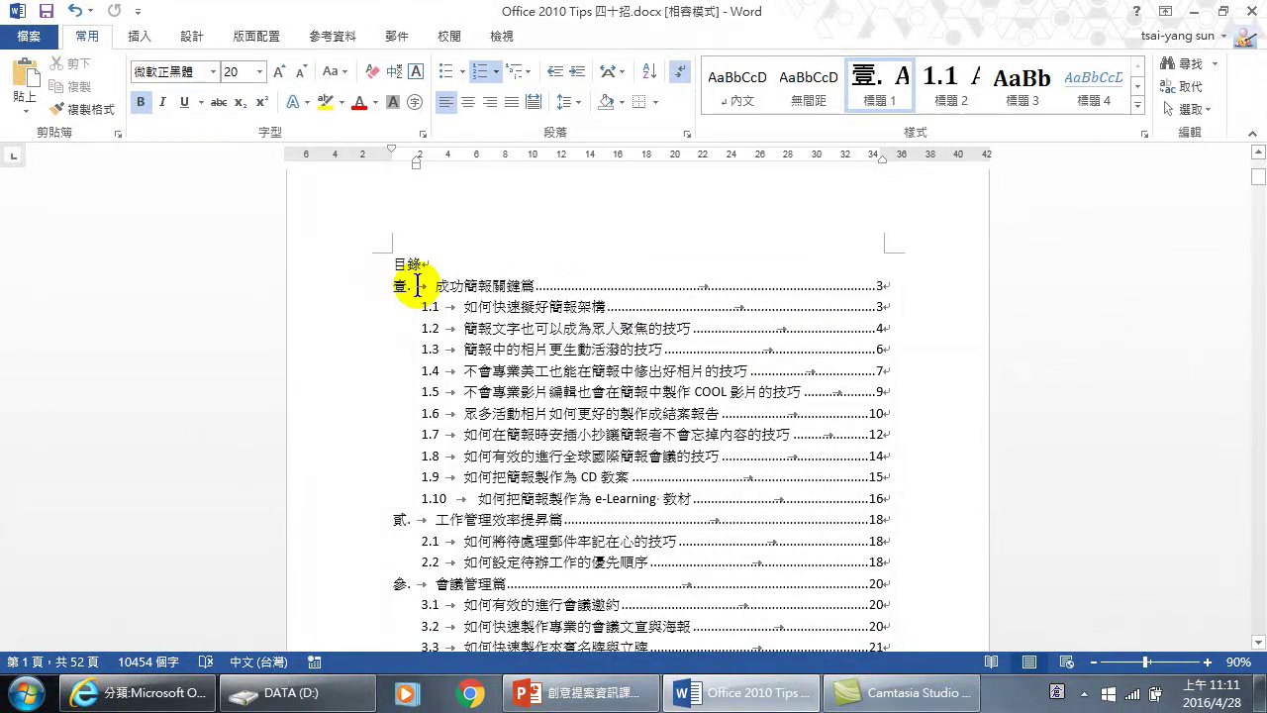
click(881, 295)
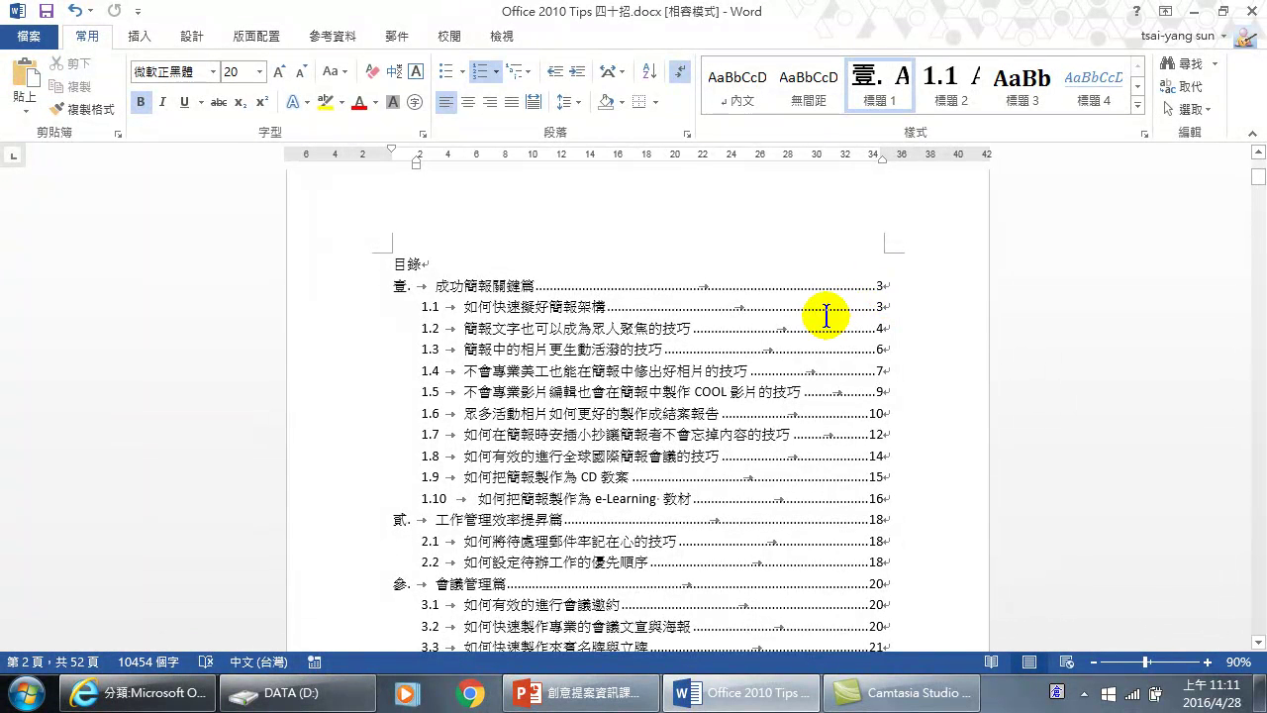
Update the entire table of contents so chapter 壹 lists page 1, 貳 16 and 參 18
click(622, 362)
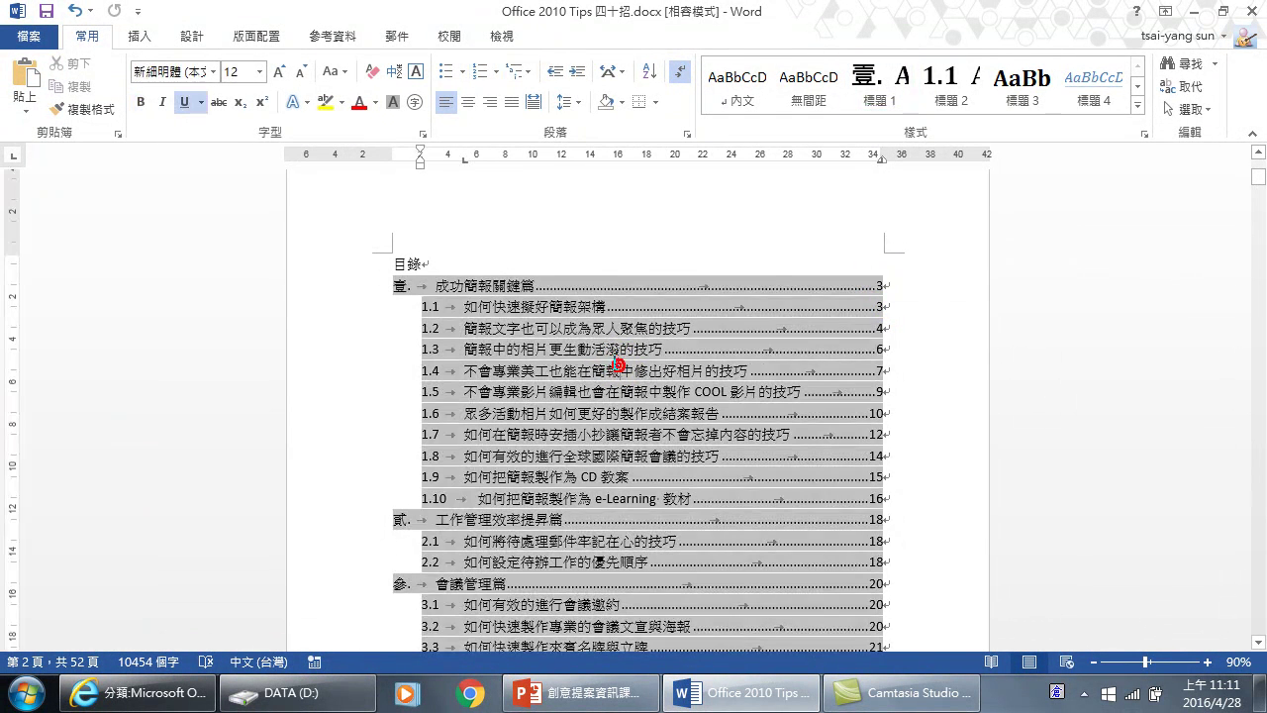
click(332, 38)
click(85, 85)
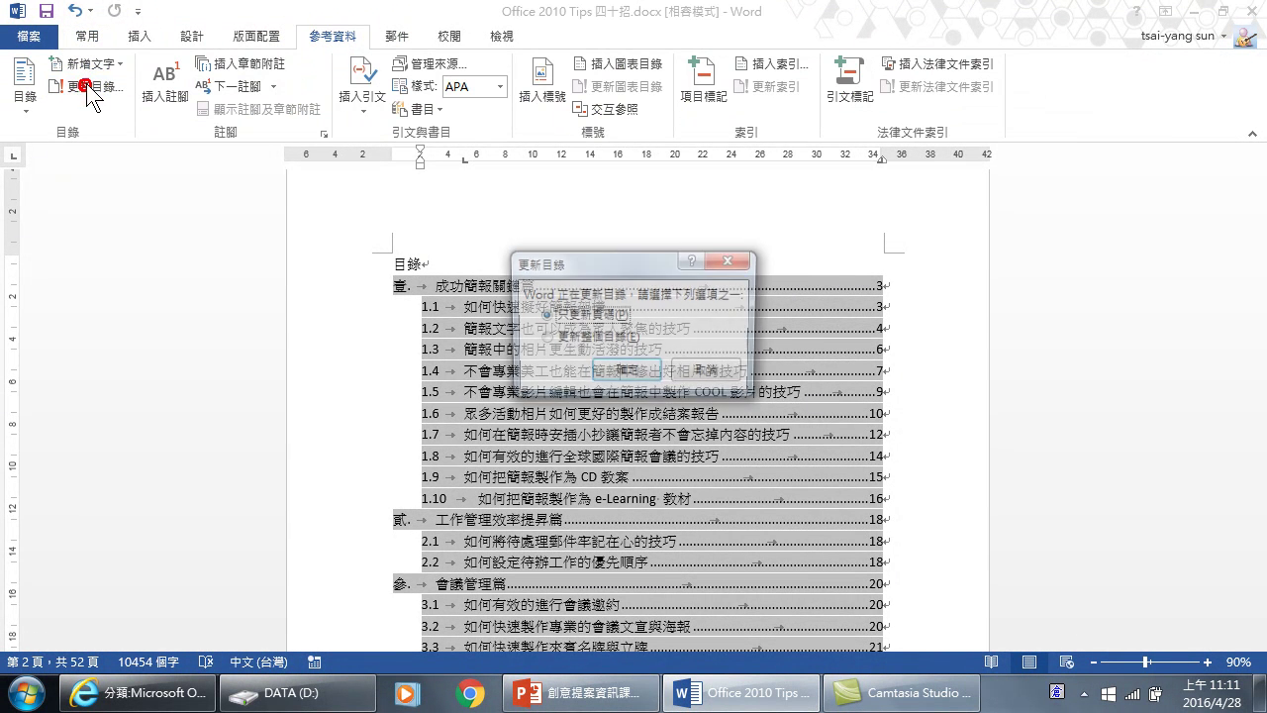
click(571, 340)
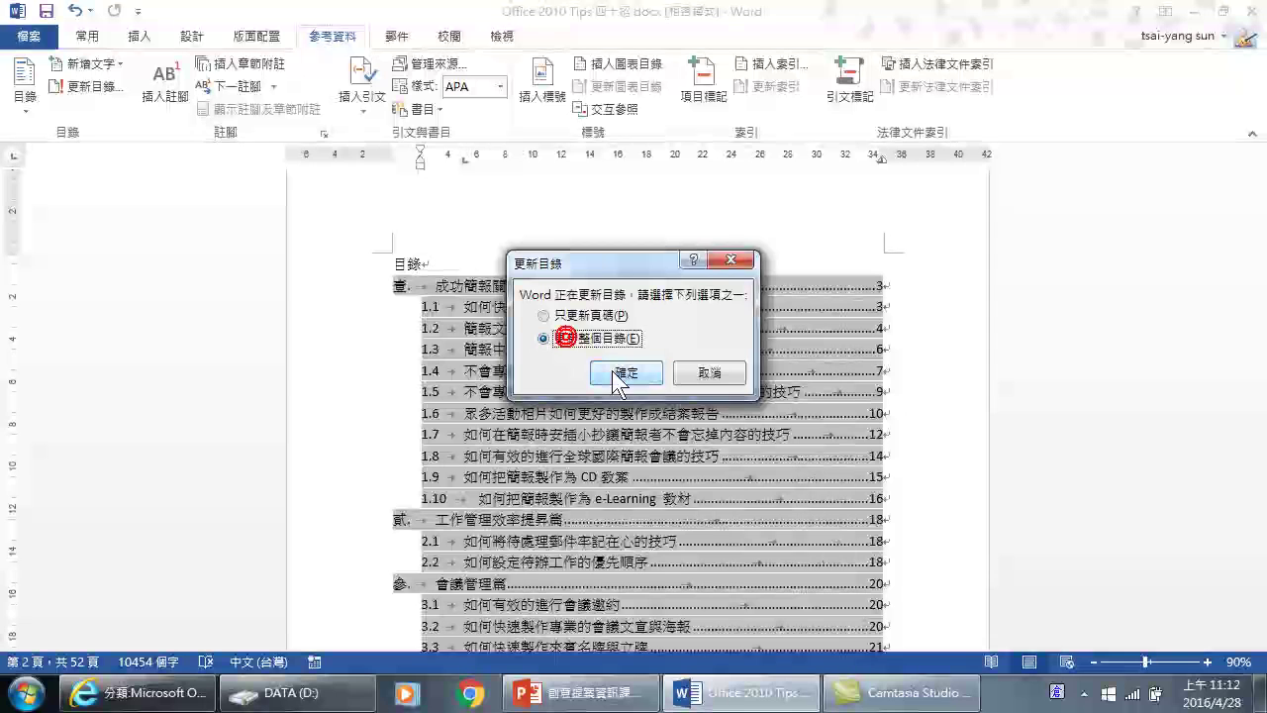
click(626, 372)
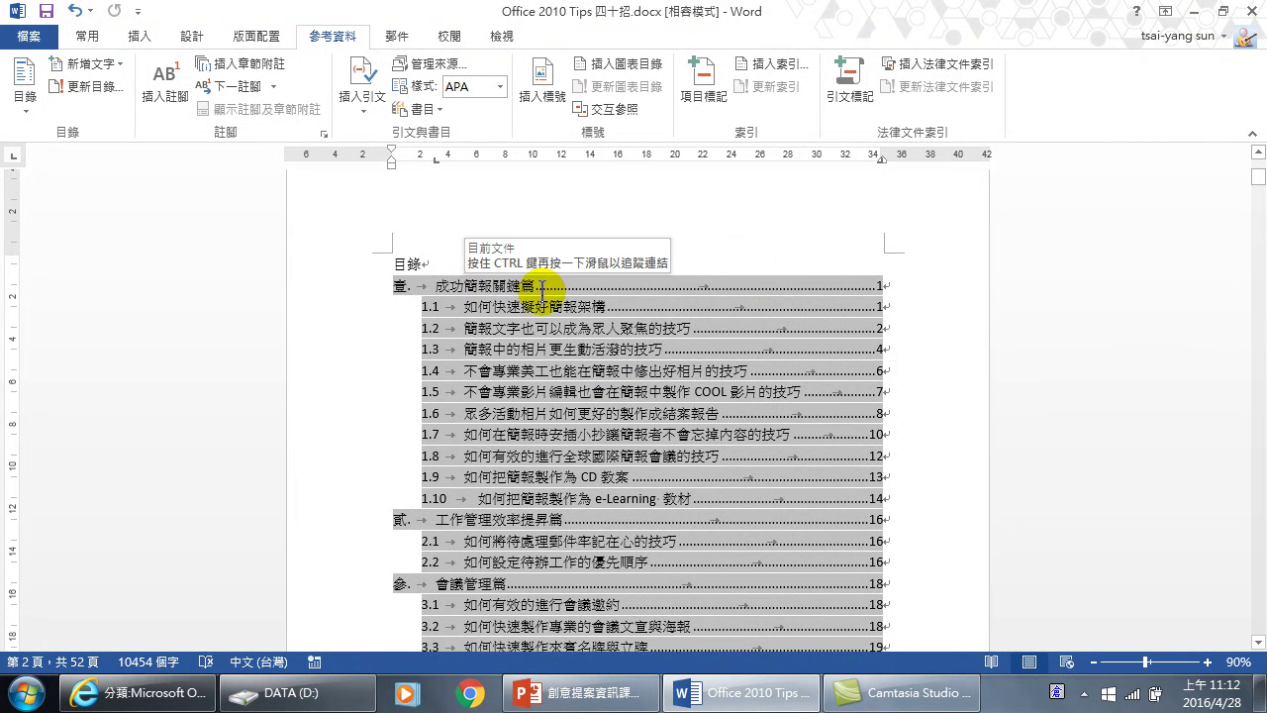
click(891, 285)
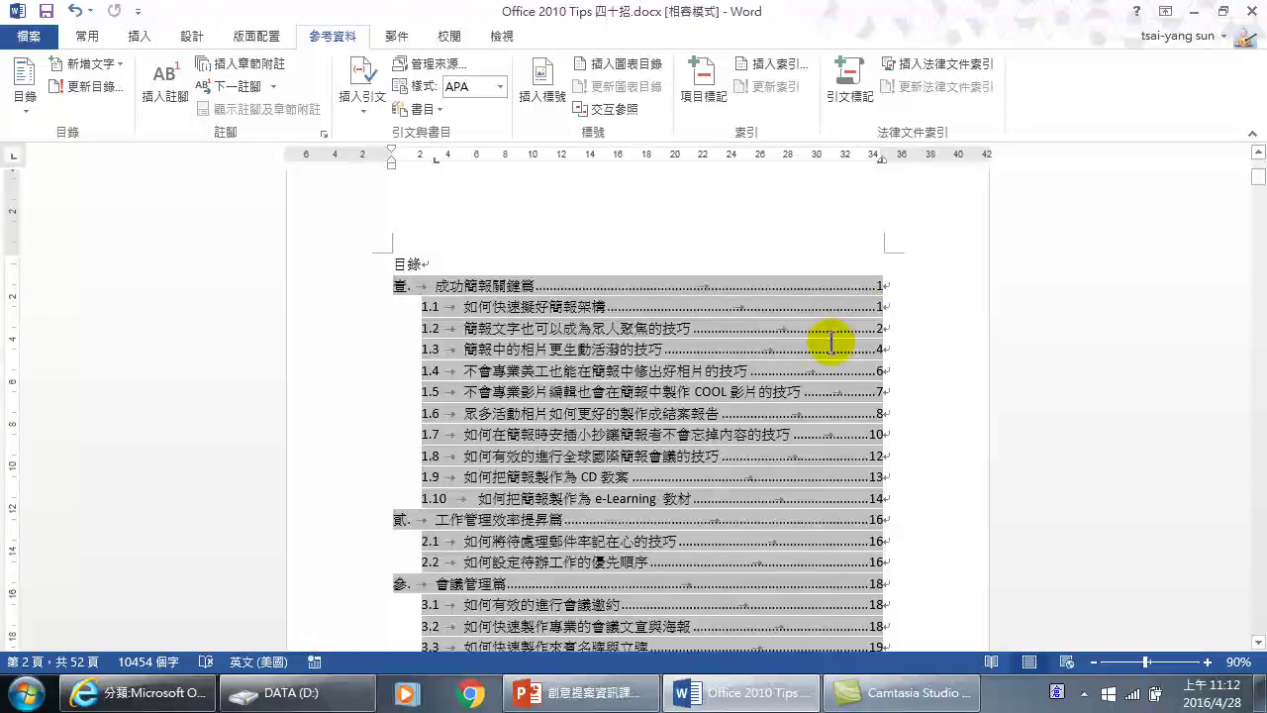
scroll(842, 337, down, 3)
scroll(775, 359, down, 3)
scroll(710, 409, down, 3)
scroll(671, 430, down, 4)
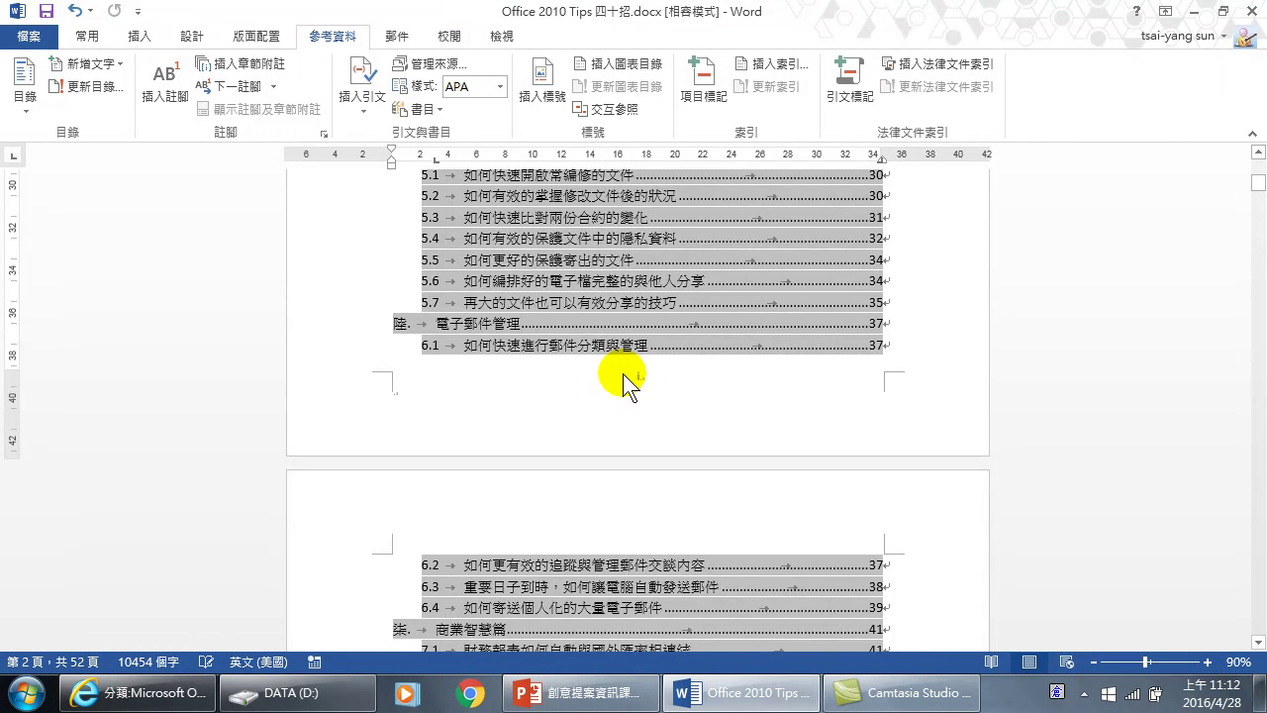
scroll(660, 396, down, 3)
scroll(651, 390, down, 4)
scroll(656, 436, down, 5)
scroll(656, 489, down, 3)
scroll(643, 411, down, 3)
scroll(614, 525, down, 3)
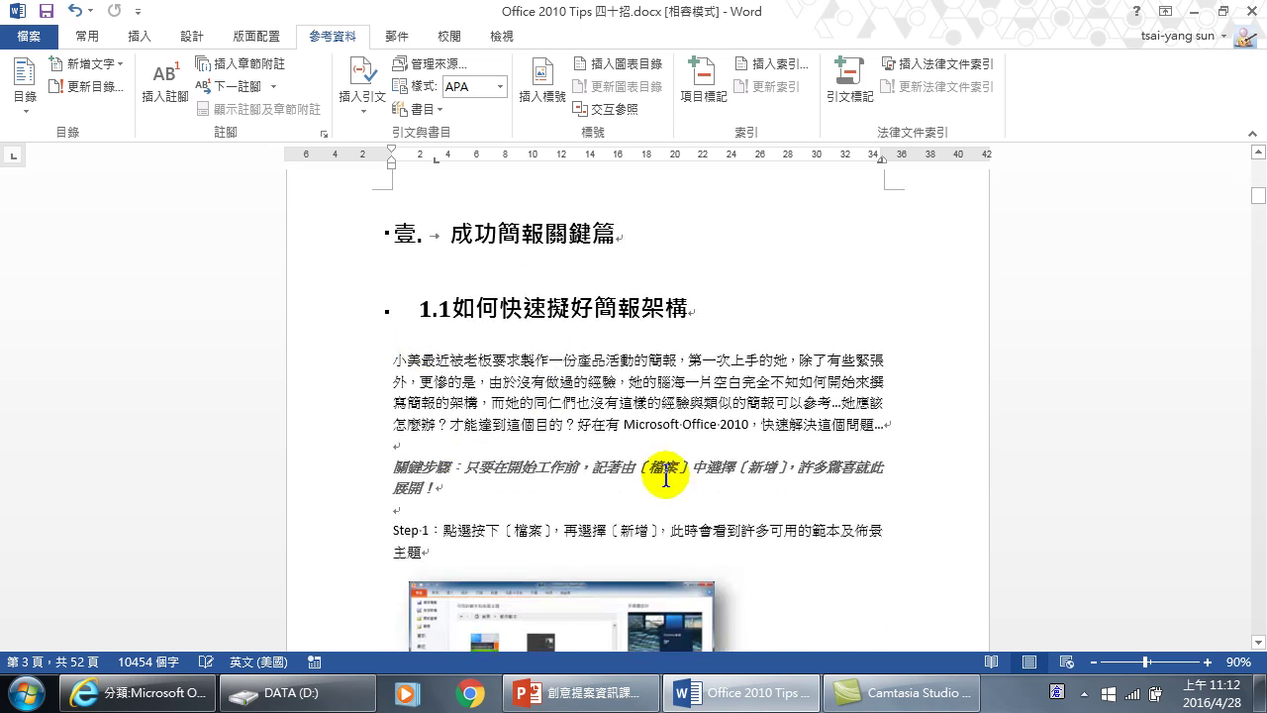
scroll(667, 438, down, 3)
scroll(644, 529, down, 2)
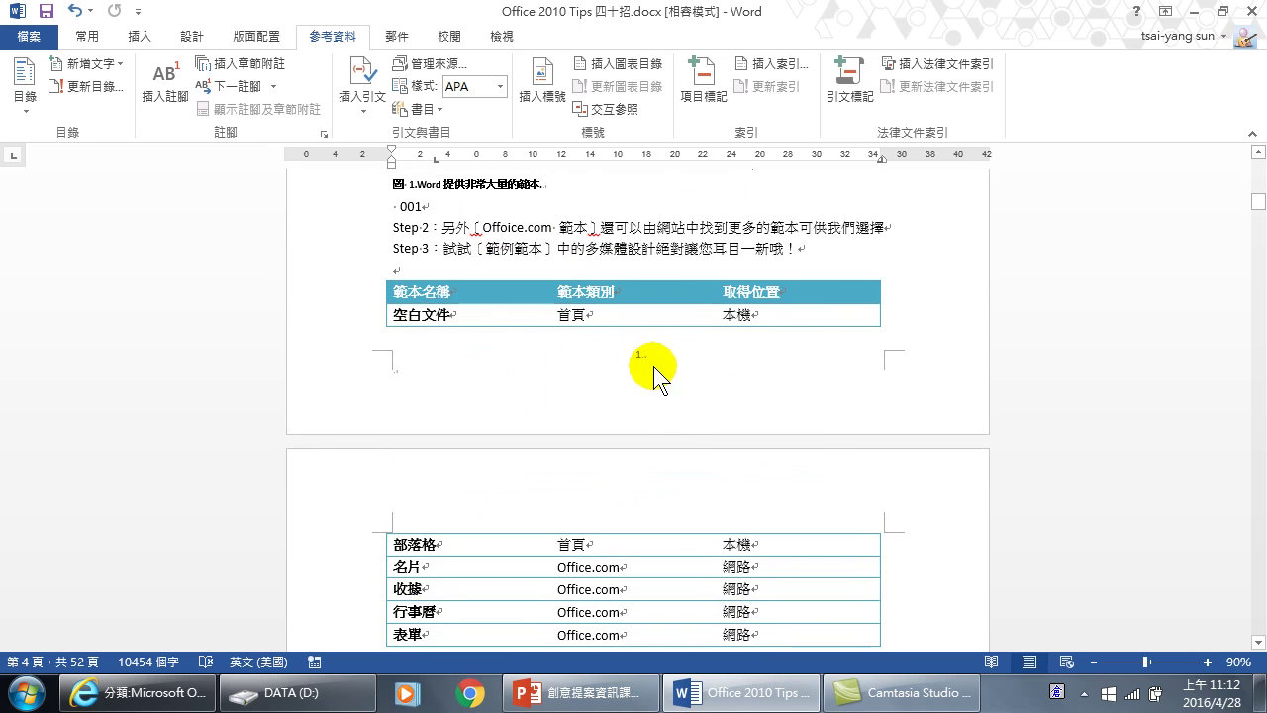
scroll(636, 382, down, 3)
scroll(625, 409, down, 3)
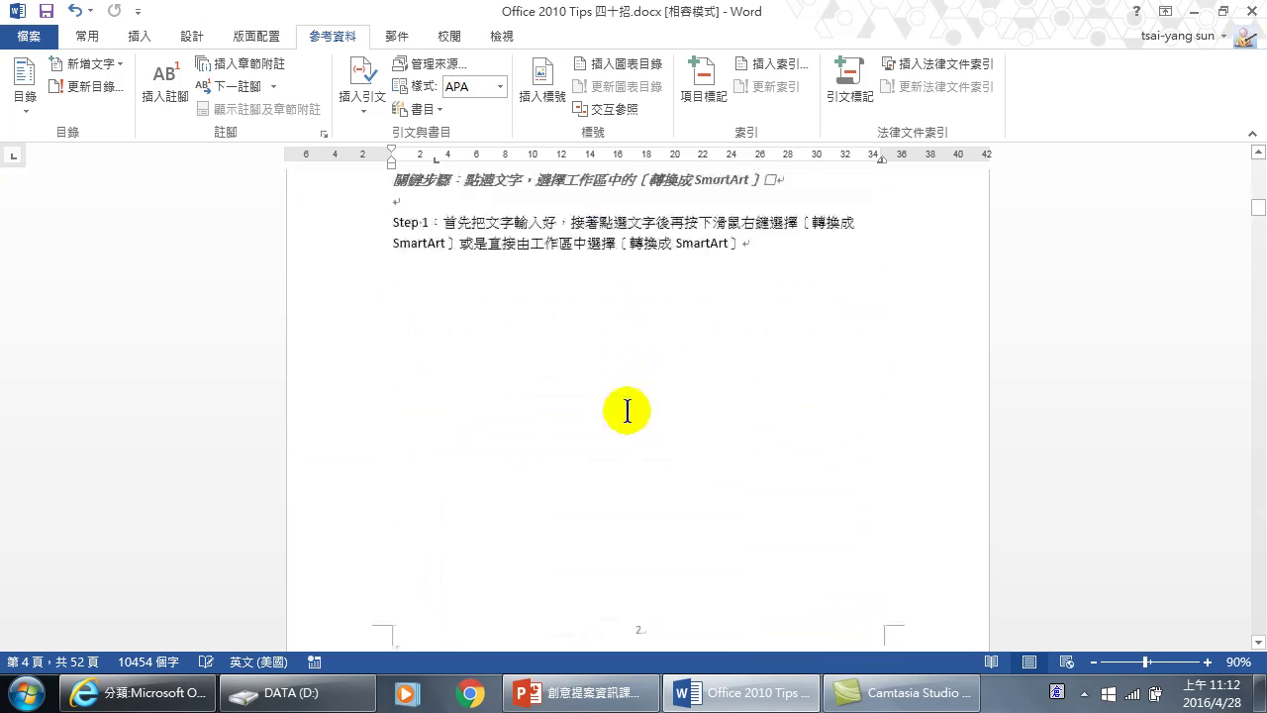
scroll(642, 446, down, 3)
scroll(644, 459, down, 3)
scroll(644, 396, down, 3)
scroll(639, 482, down, 3)
scroll(639, 481, down, 3)
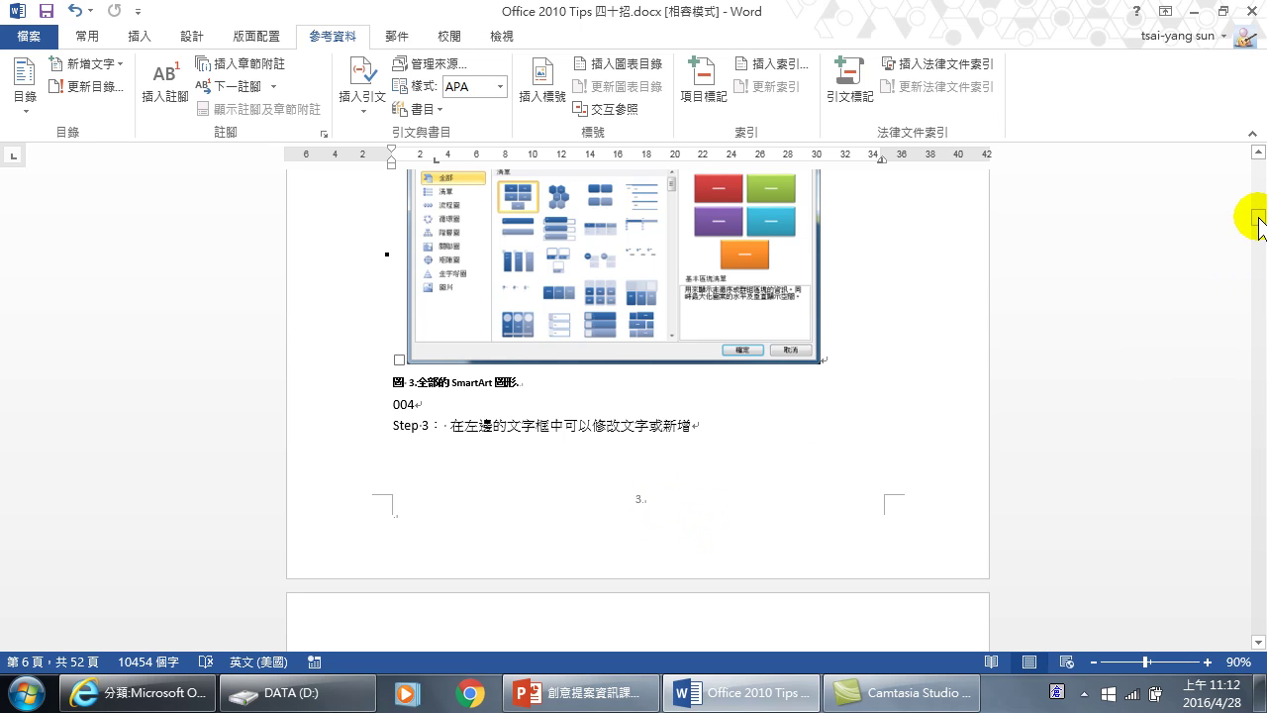
drag(1259, 220, 1250, 151)
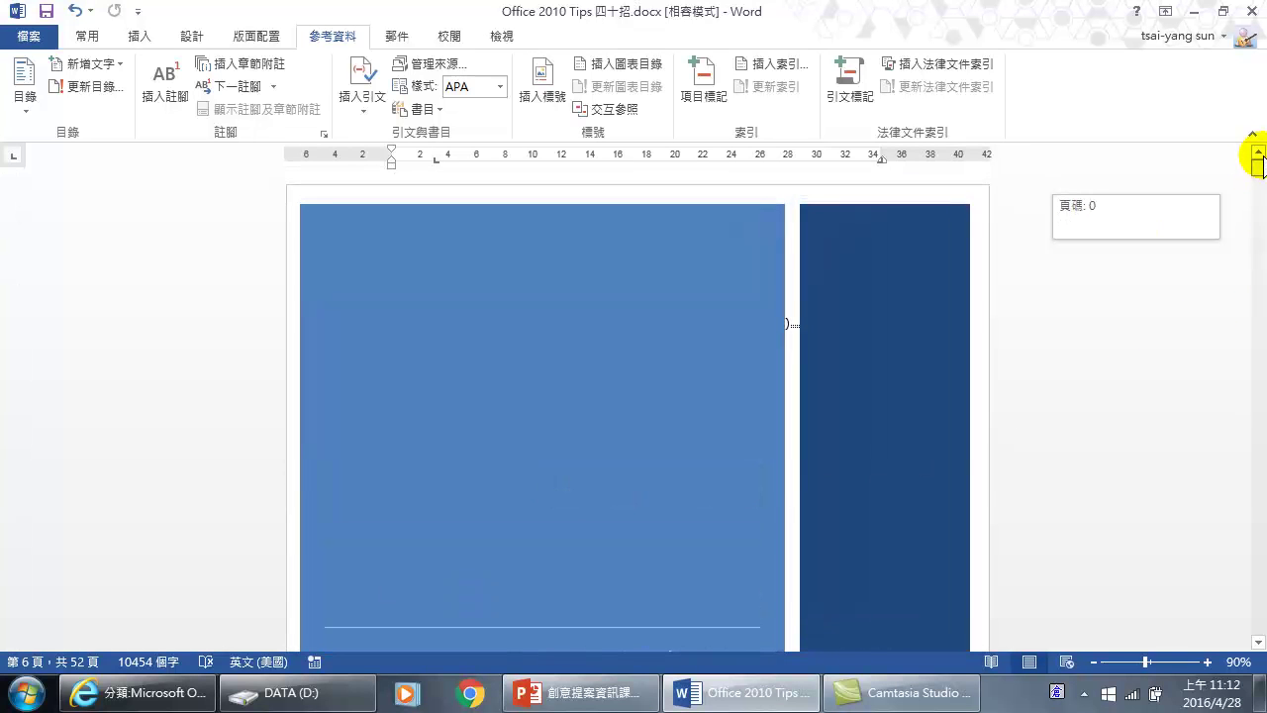